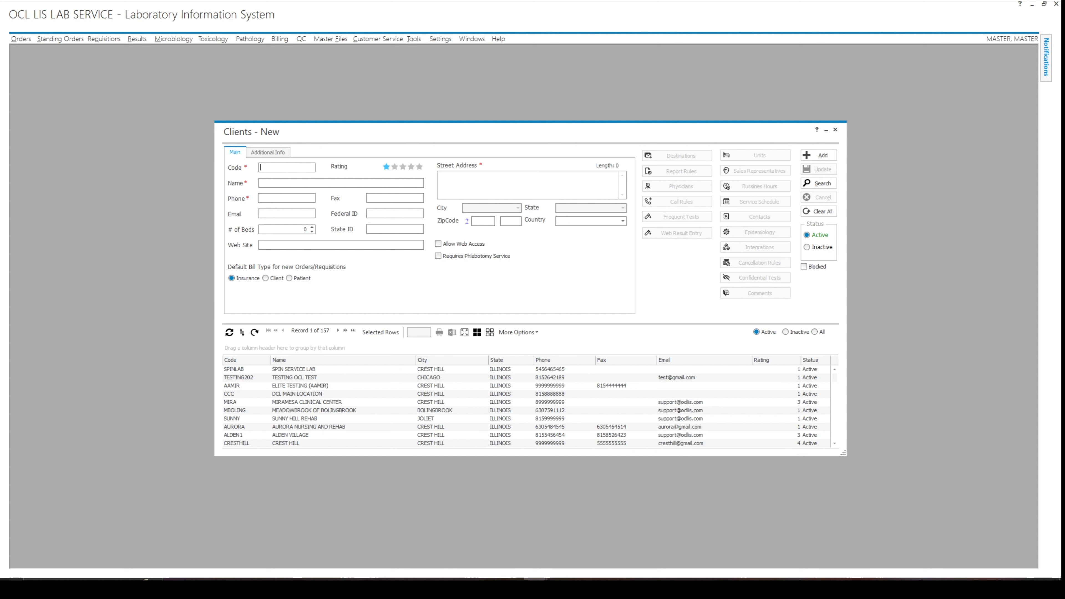
# Enter client code 1025, name JOLIET MEDICAL CENTER, and the clinic's phone and fax numbers.
pyautogui.write('1025')
pyautogui.press('Tab')
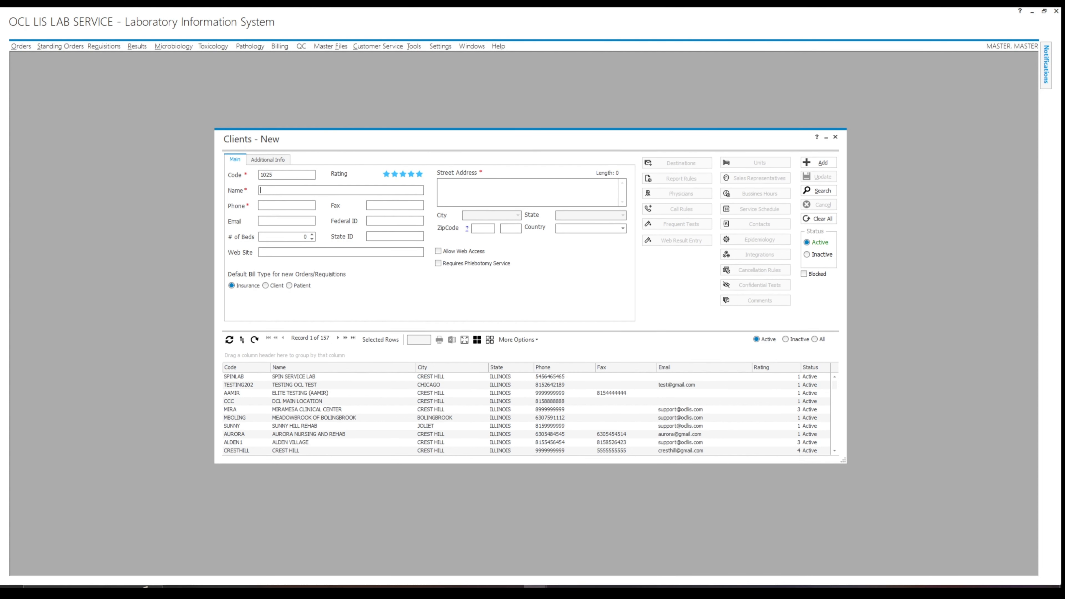
pyautogui.write('JOLIET MEDICAL CENTER')
pyautogui.press('Tab')
pyautogui.click(374, 205)
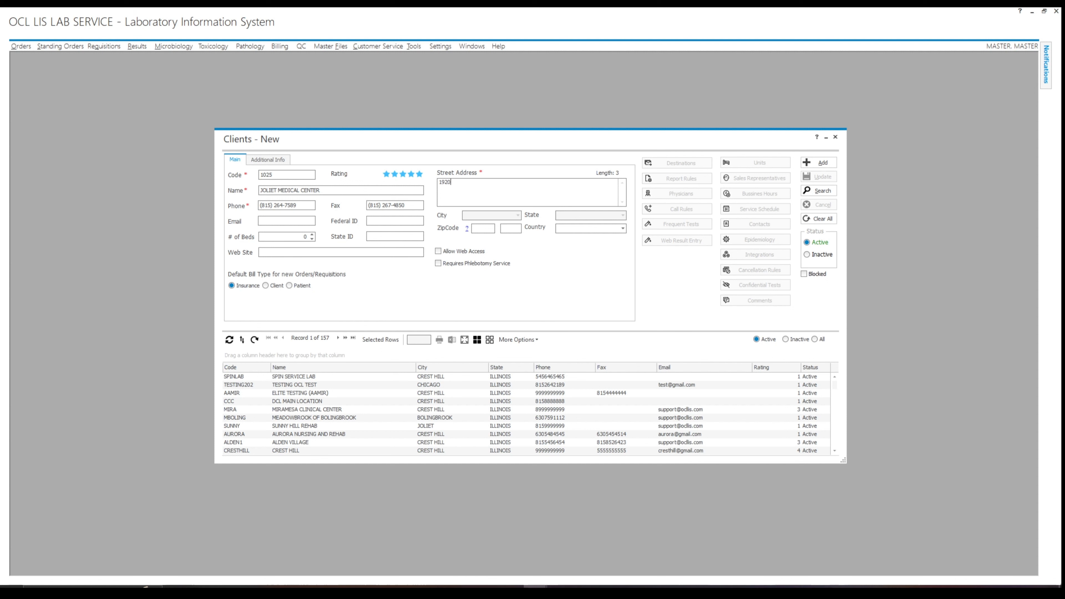
# Complete the street address, then enable Allow Web Access and Requires Phlebotomy Service.
pyautogui.write('LAINFIELD RD')
pyautogui.click(438, 251)
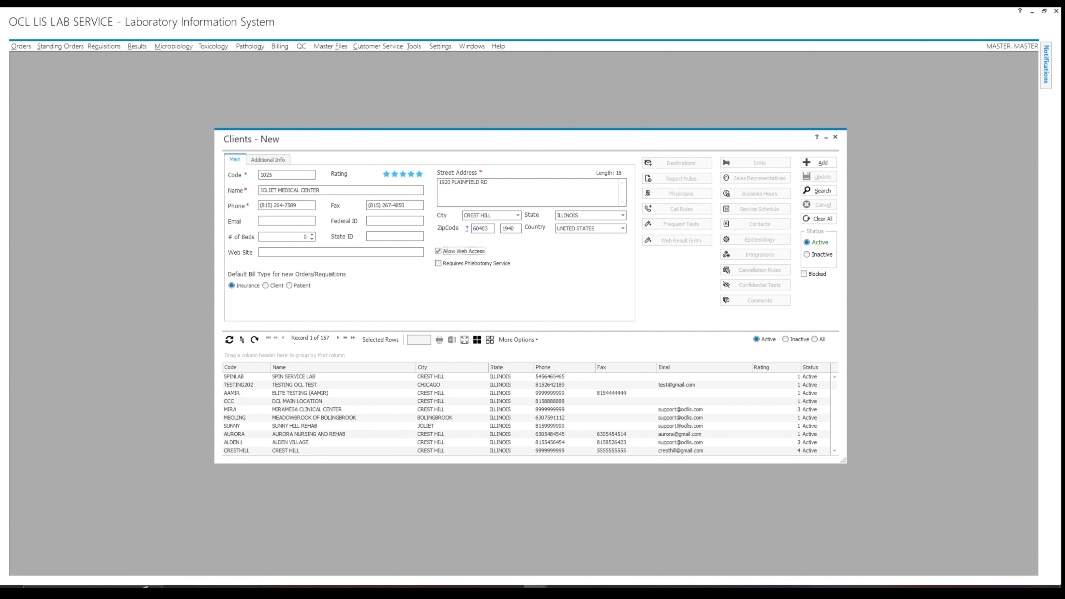
pyautogui.click(438, 264)
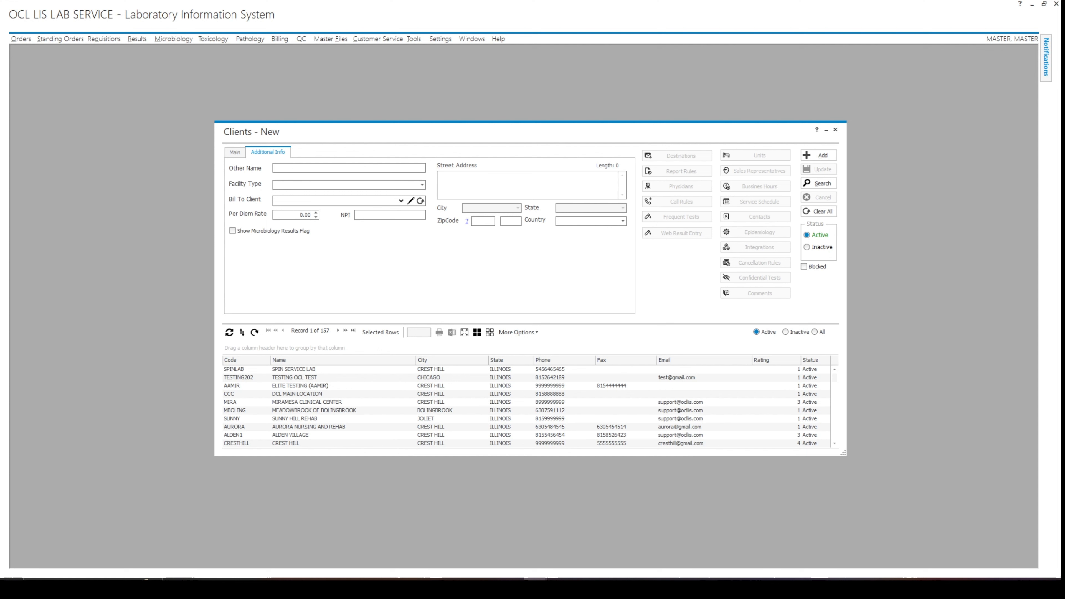
# Set facility type NURSING HOME, per diem rate 3, tick Show Microbiology Results Flag, and add the client.
pyautogui.click(422, 185)
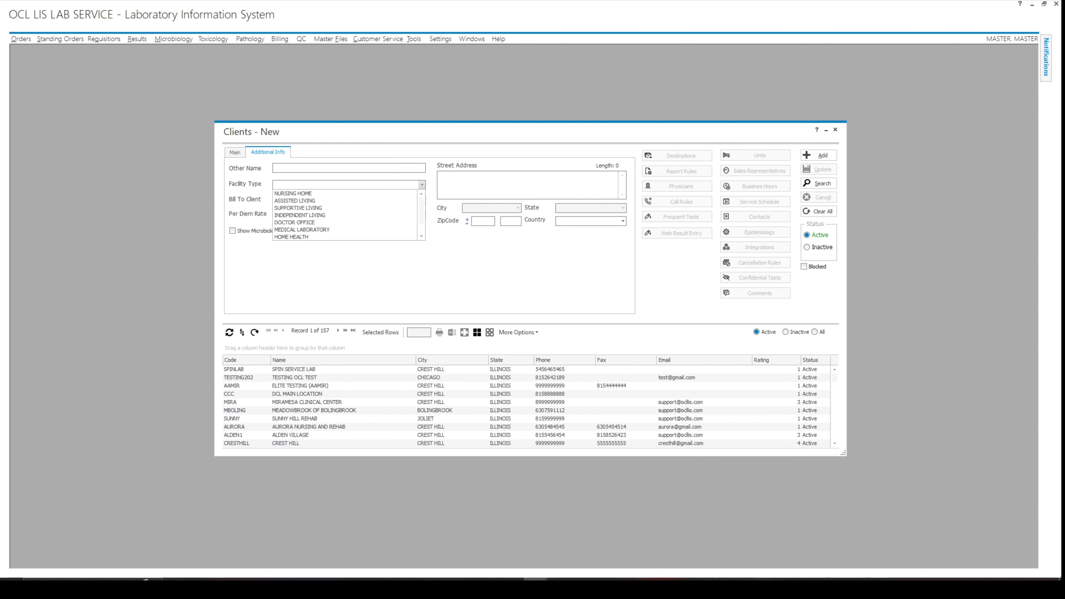
pyautogui.click(293, 193)
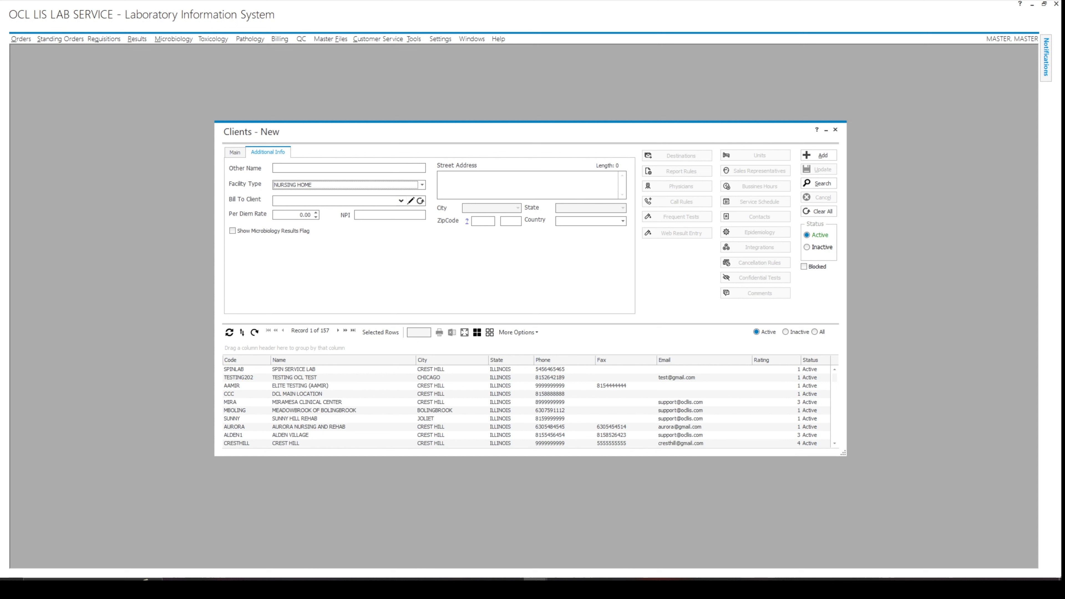
pyautogui.moveTo(299, 214); pyautogui.dragTo(314, 216)
pyautogui.write('3.50')
pyautogui.click(232, 231)
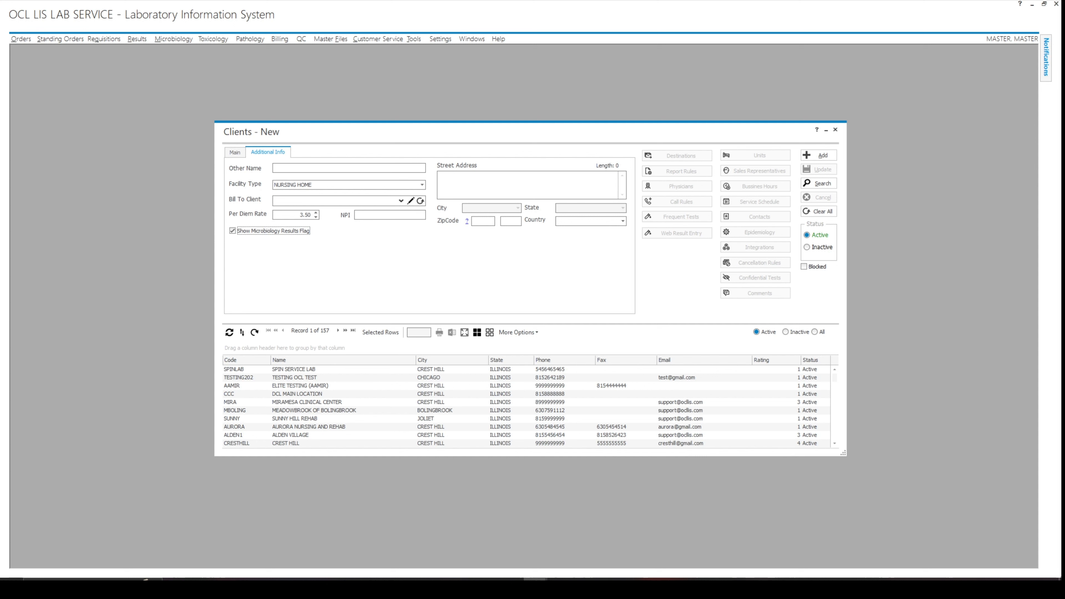
pyautogui.click(818, 156)
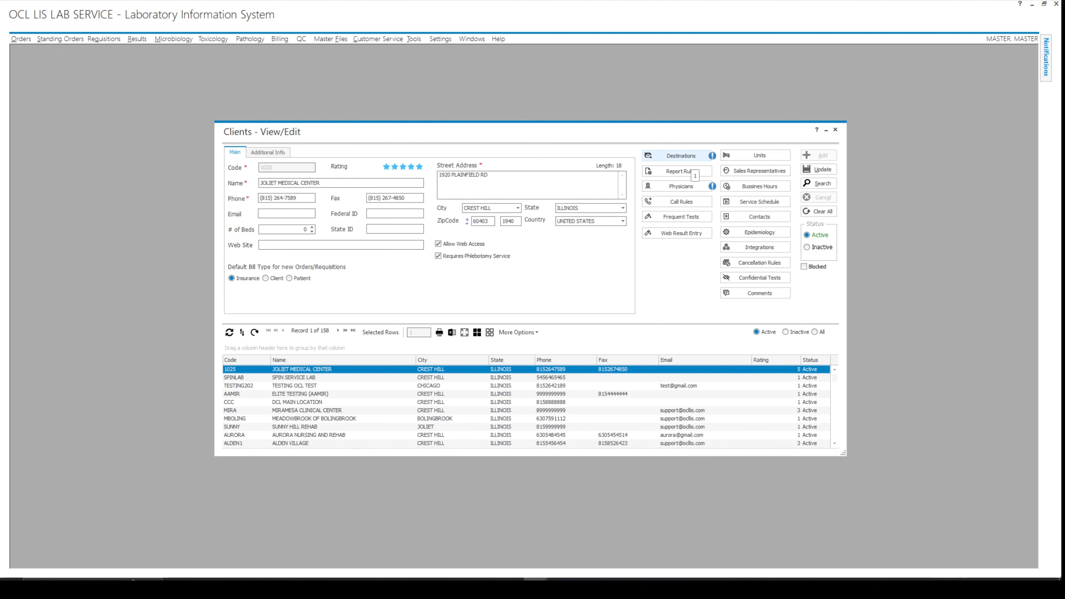
# Assign the email destination to the client's report destinations and save.
pyautogui.click(687, 158)
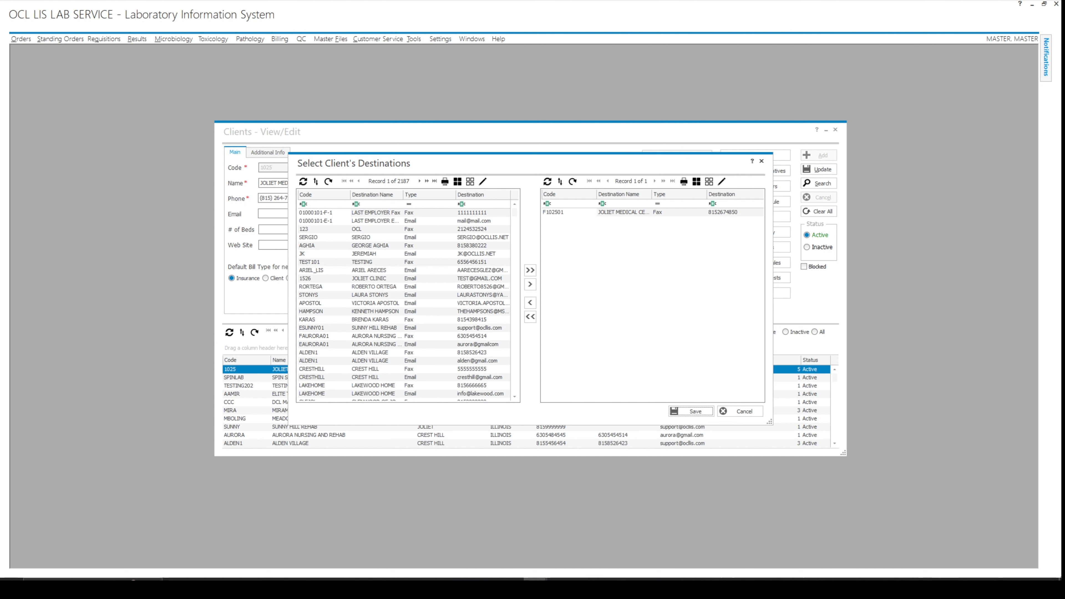
pyautogui.click(319, 237)
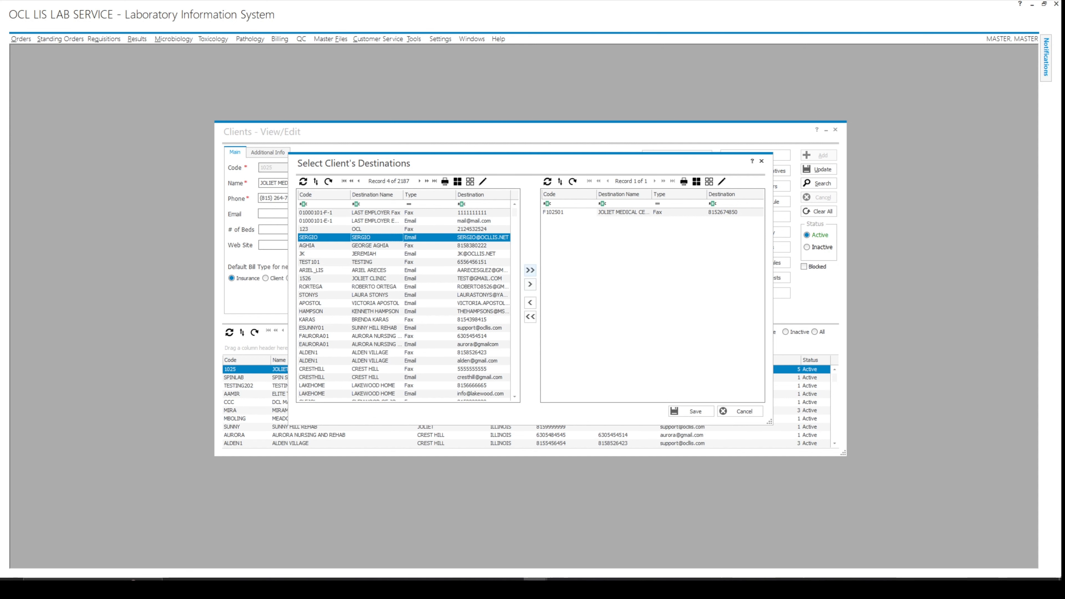
pyautogui.click(530, 284)
pyautogui.click(692, 412)
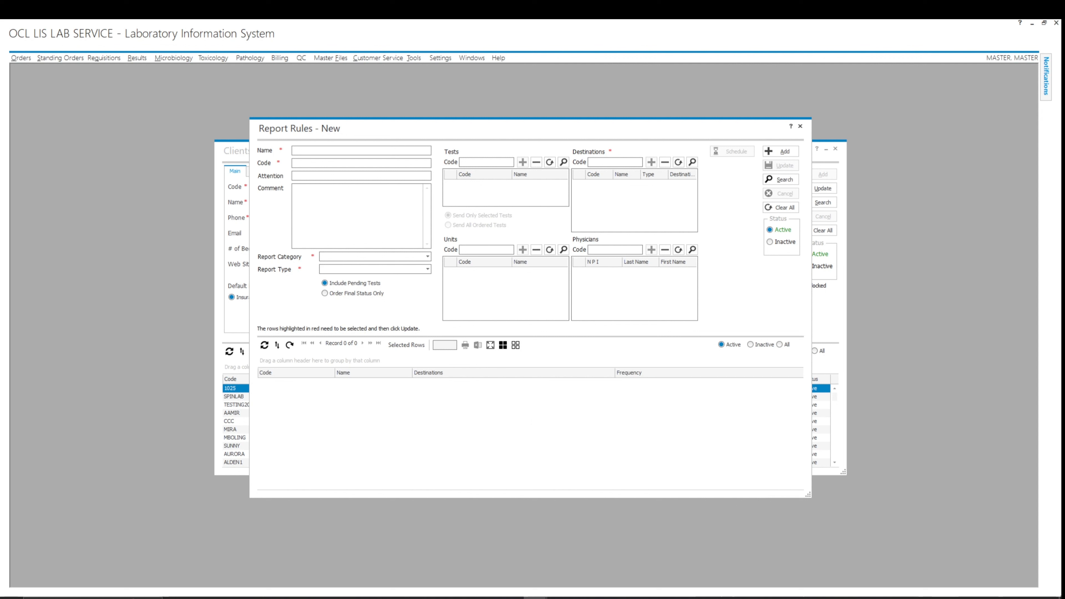
# Enter REPORT RULE 1 and CODE-001, pick RESULTS and LABORATORY RESULTS, and select Order Final Status Only.
pyautogui.write('REPORT R')
pyautogui.write('UL')
pyautogui.write('E 1')
pyautogui.write('CODE')
pyautogui.write('-')
pyautogui.write('001')
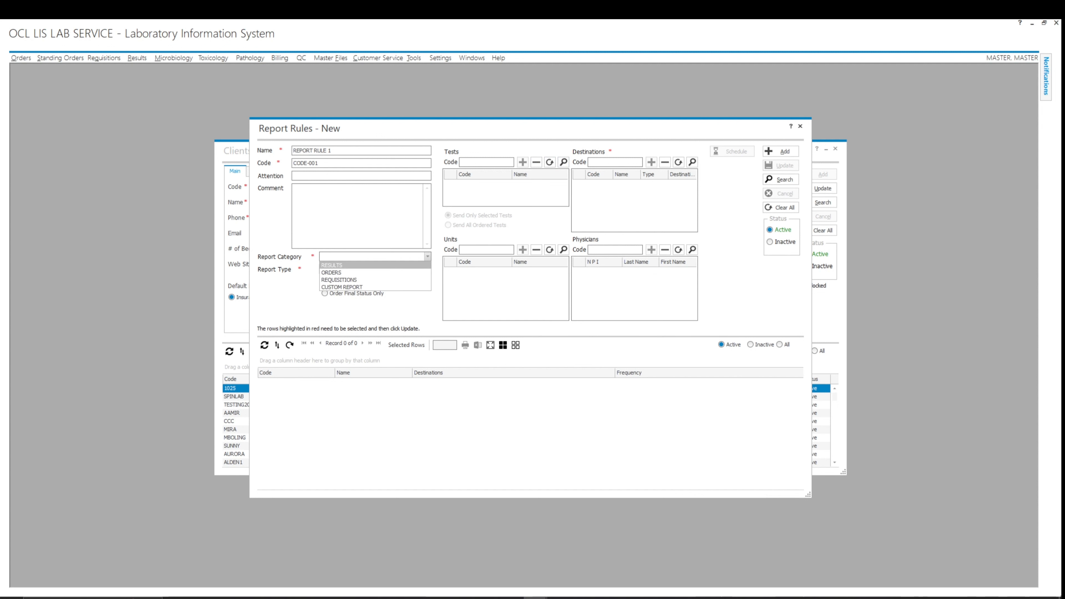
pyautogui.click(357, 266)
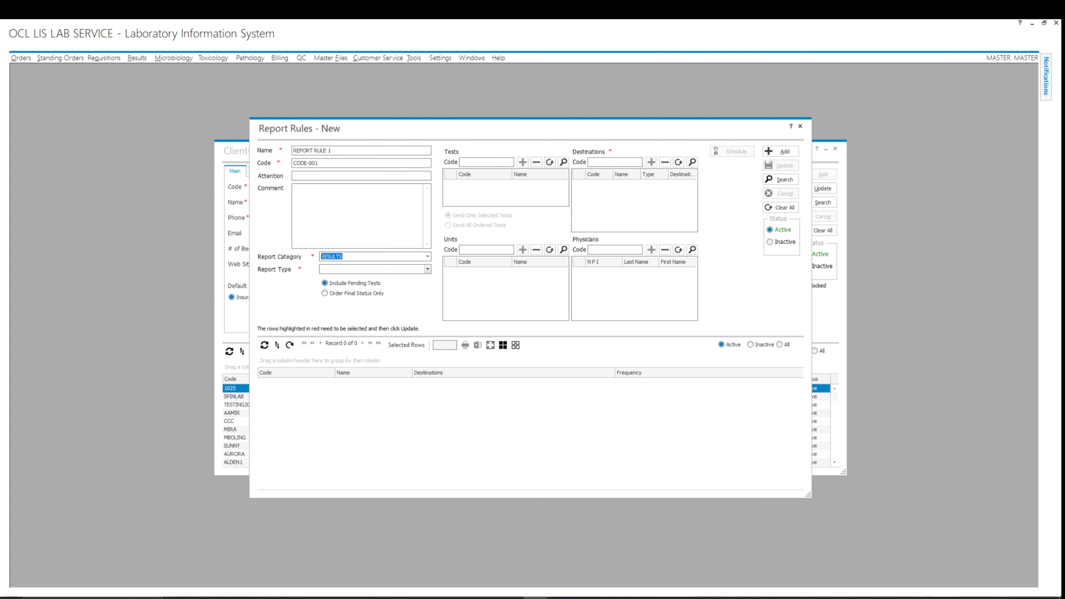
pyautogui.click(427, 269)
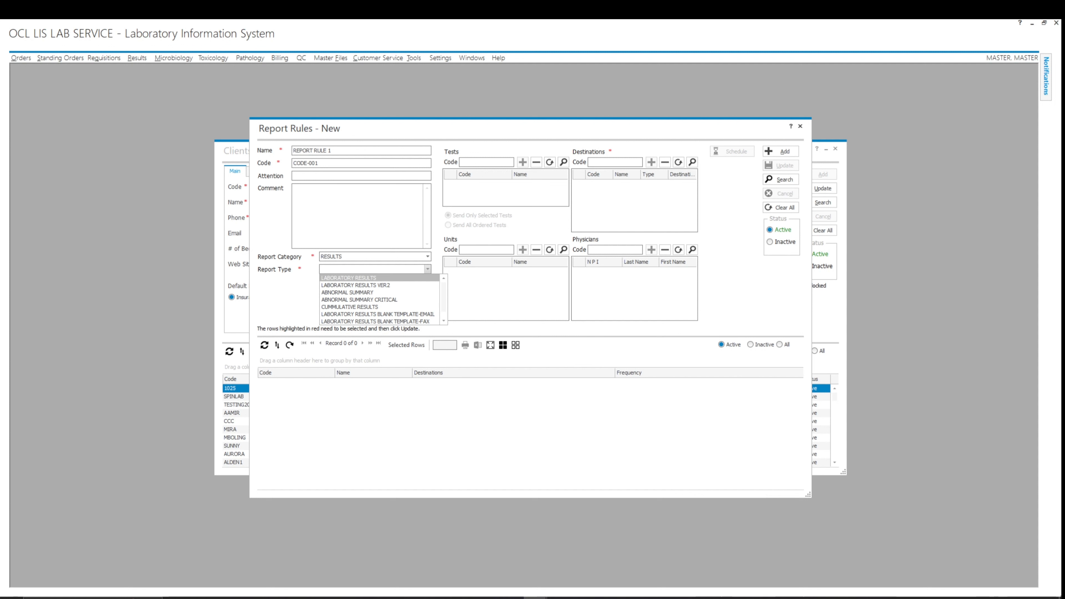
pyautogui.click(356, 278)
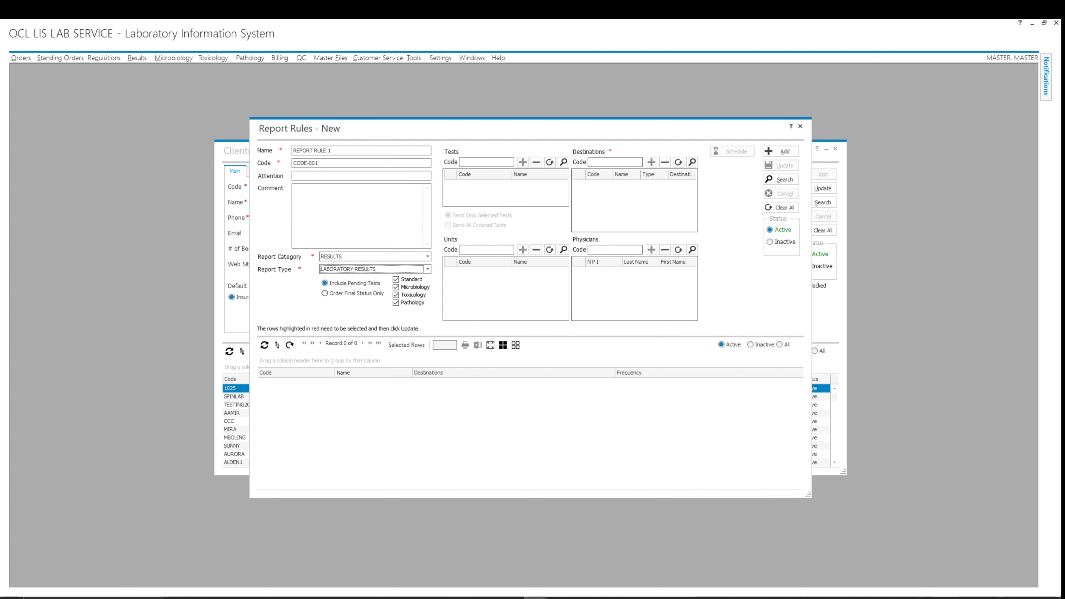
pyautogui.click(326, 294)
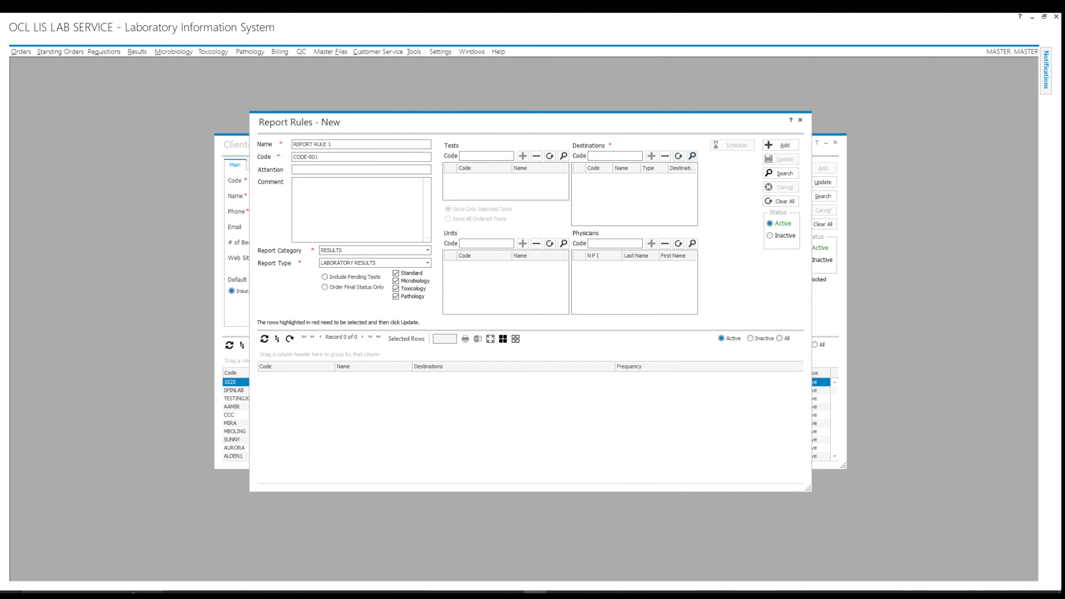
# Add the clinic's fax destination F102501 to the report rule's destinations.
pyautogui.click(692, 156)
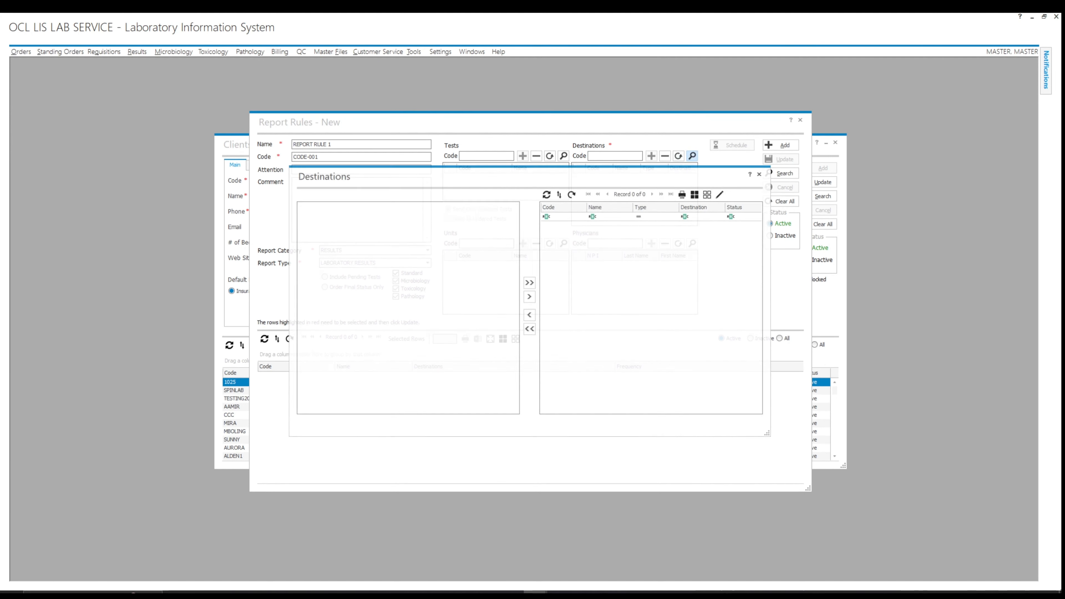
pyautogui.click(319, 225)
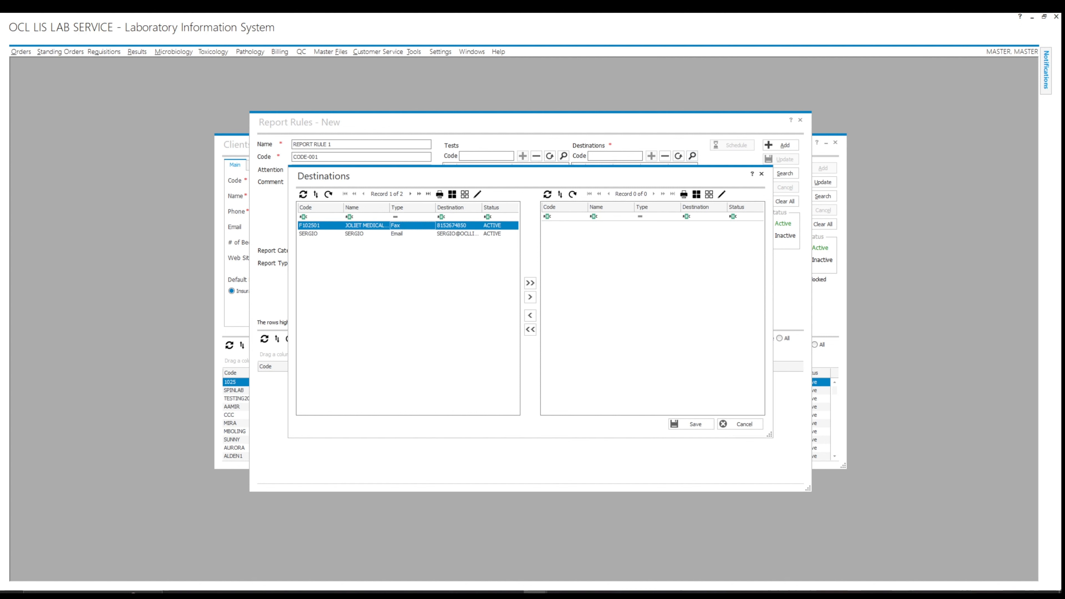
pyautogui.click(530, 297)
pyautogui.click(690, 423)
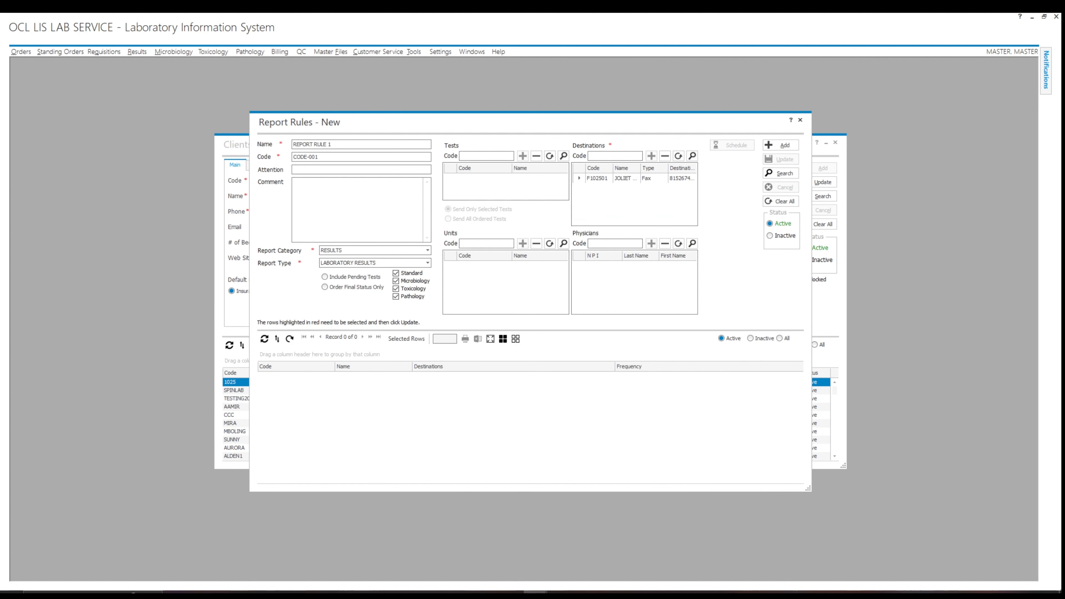
# Limit the rule's tests to CHLORIDE, POTASSIUM SERUM and SODIUM SERUM.
pyautogui.click(563, 156)
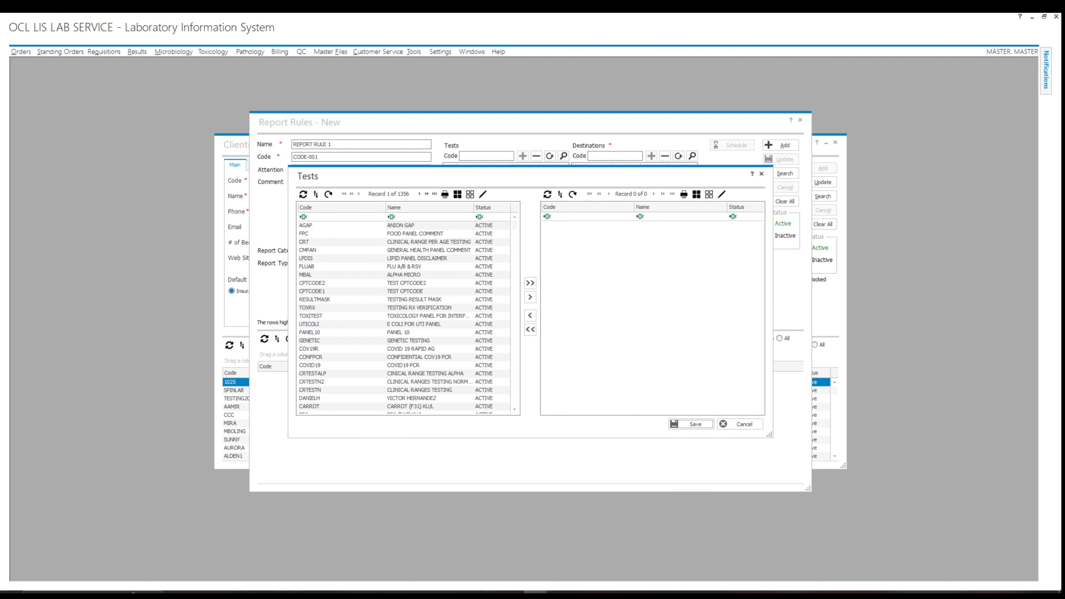
pyautogui.moveTo(566, 181)
pyautogui.mouseDown()
pyautogui.moveTo(589, 275)
pyautogui.moveTo(576, 191)
pyautogui.mouseUp()
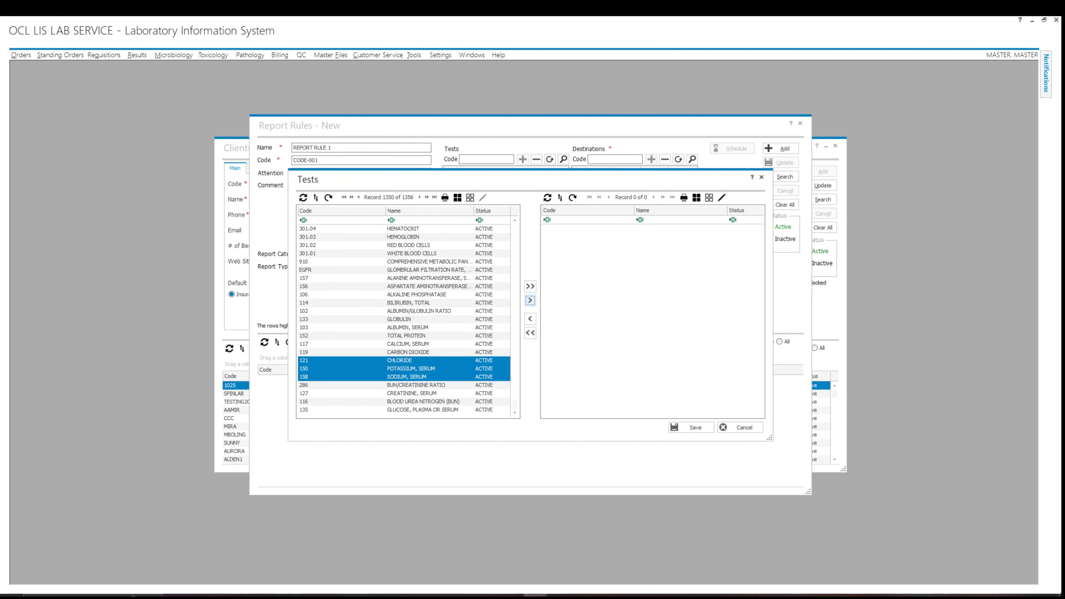
pyautogui.click(542, 307)
pyautogui.click(703, 434)
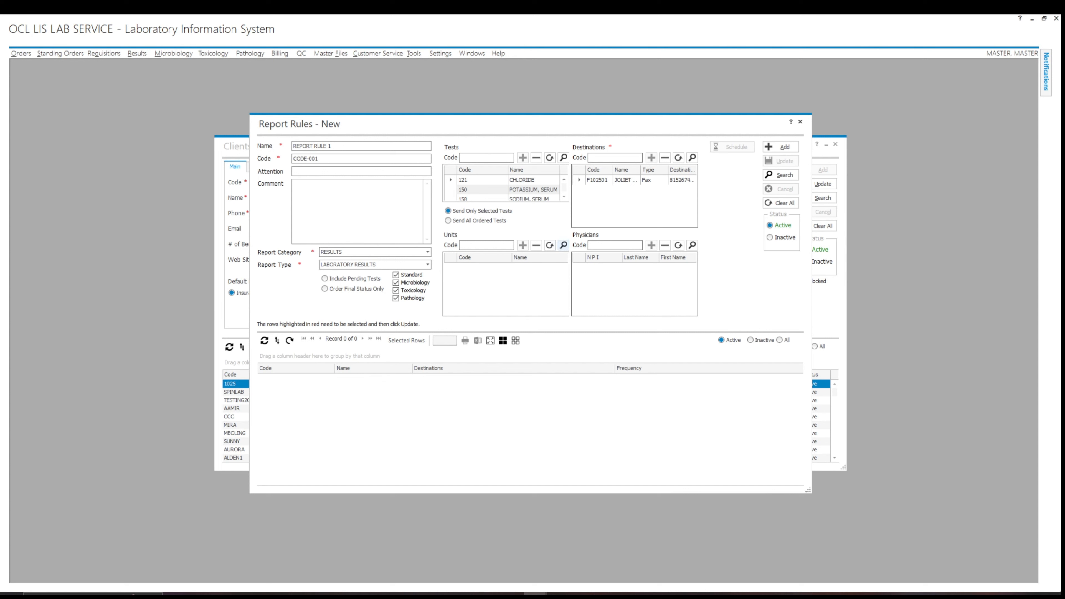
pyautogui.click(564, 245)
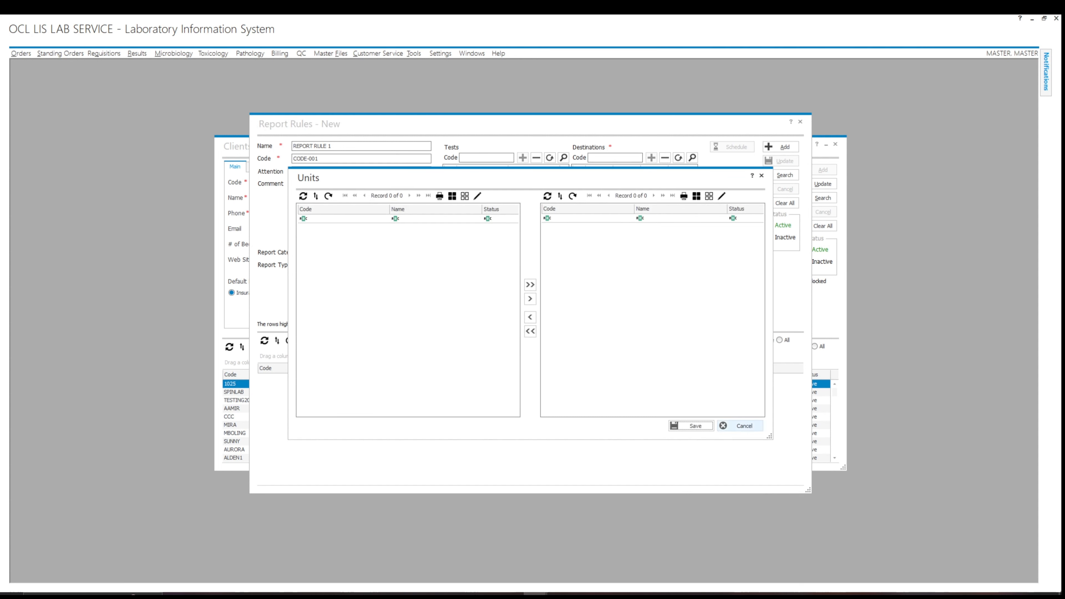
# Leave units unchanged, assign the row-7 physician as ordering physician, and add the rule.
pyautogui.click(740, 426)
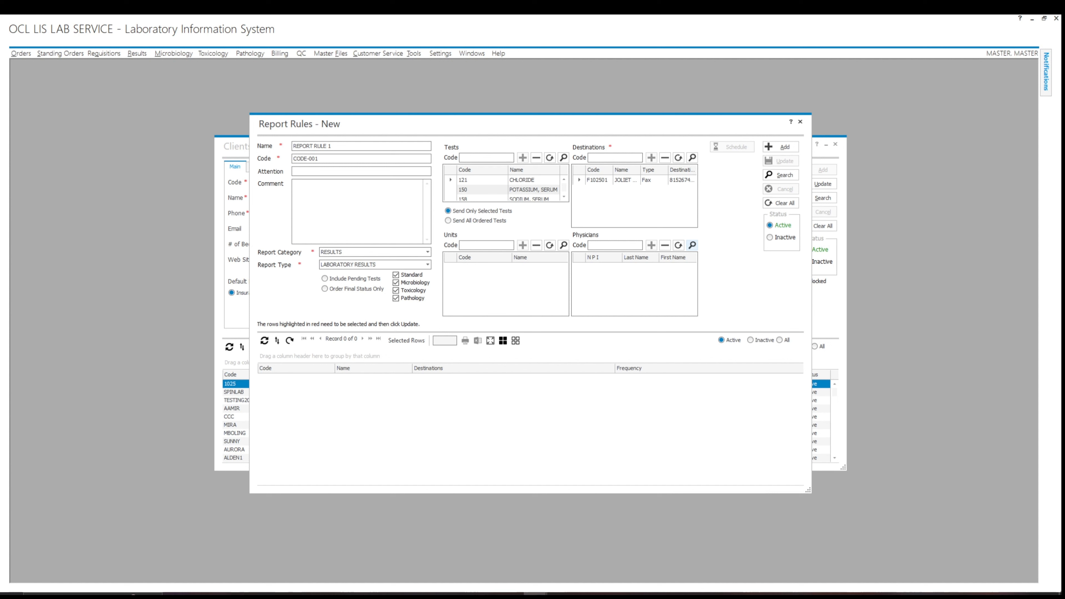
pyautogui.click(692, 245)
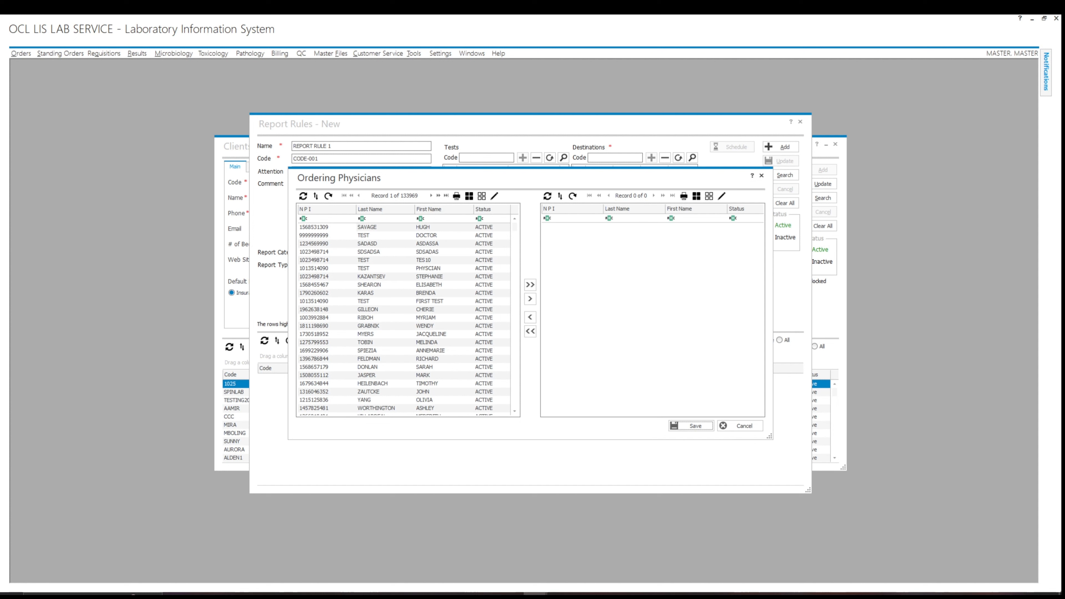
pyautogui.click(385, 277)
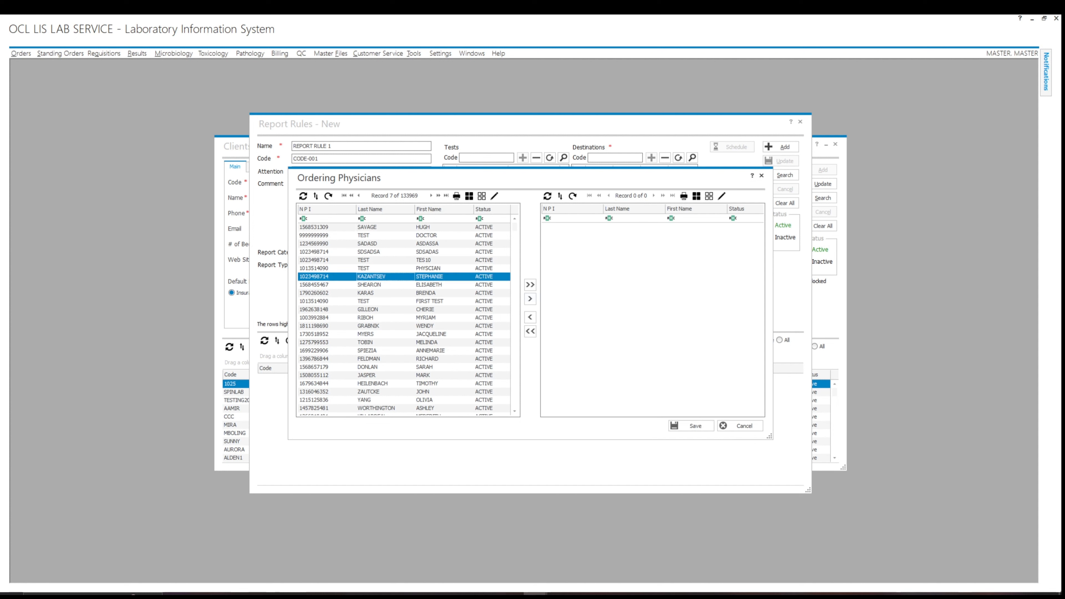
pyautogui.click(530, 298)
pyautogui.click(691, 426)
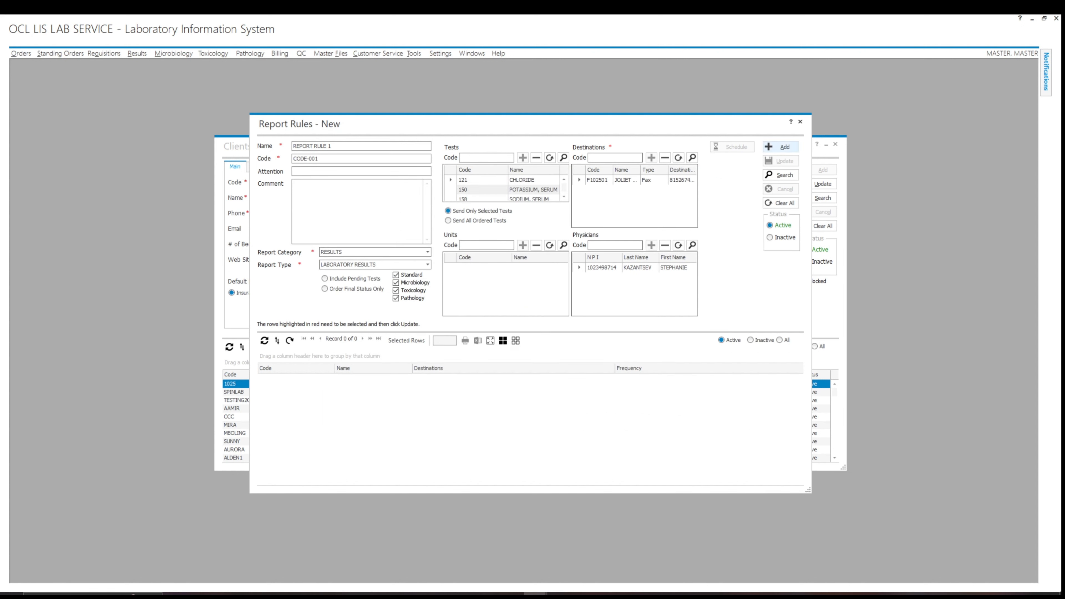
pyautogui.click(779, 147)
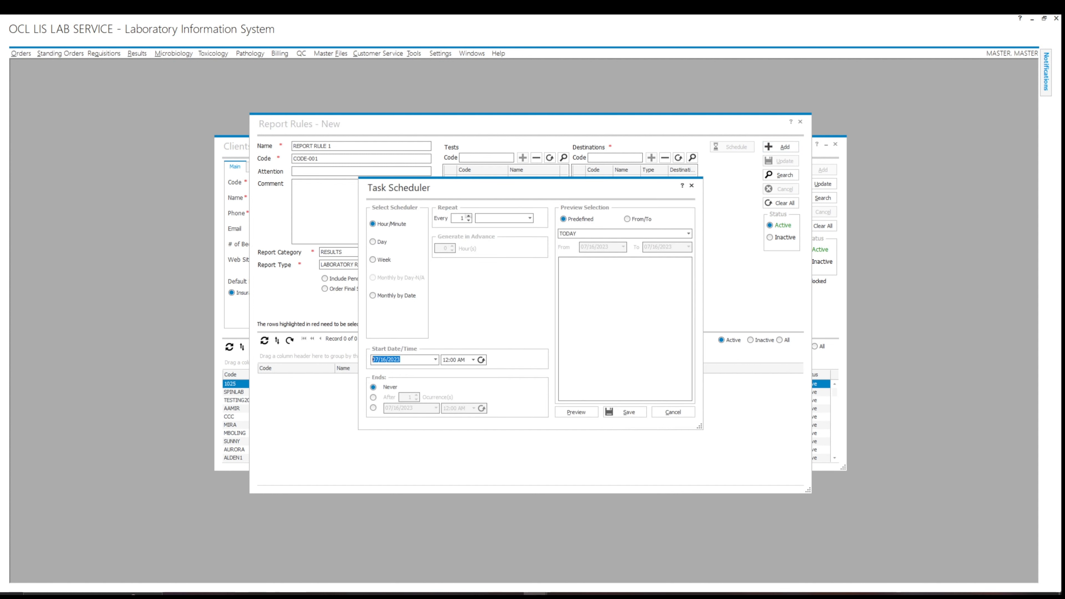
# Set the task to repeat every 1 HOURS and save the schedule.
pyautogui.click(529, 218)
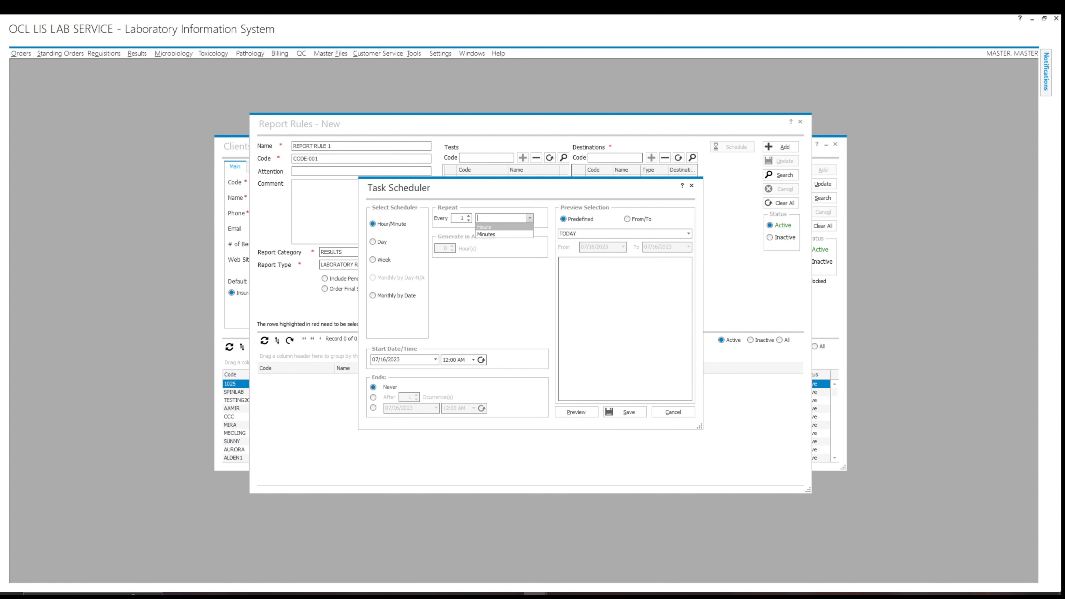
pyautogui.click(484, 227)
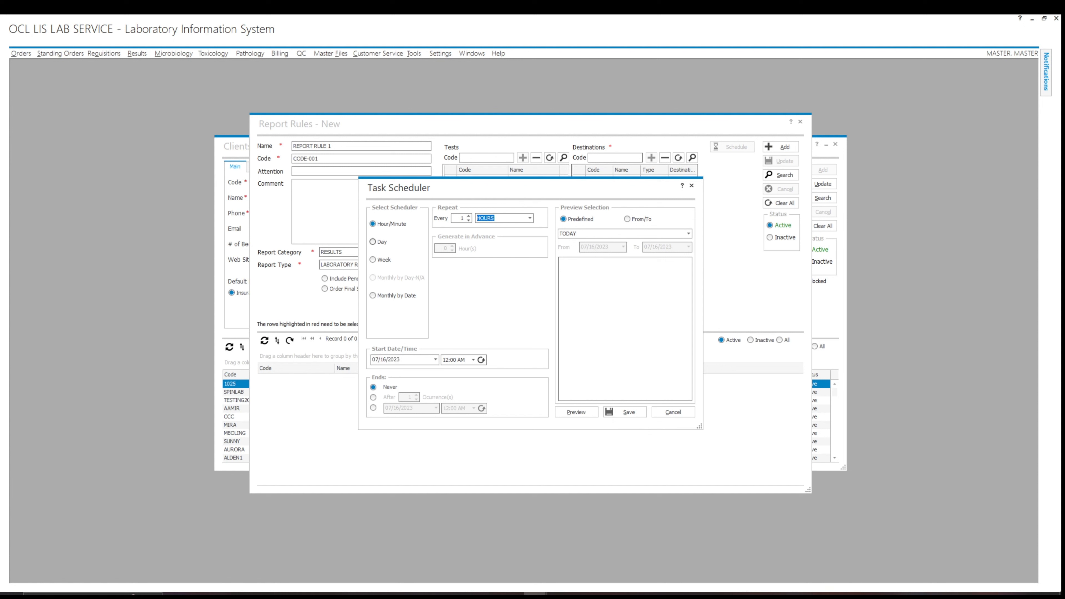
pyautogui.click(625, 412)
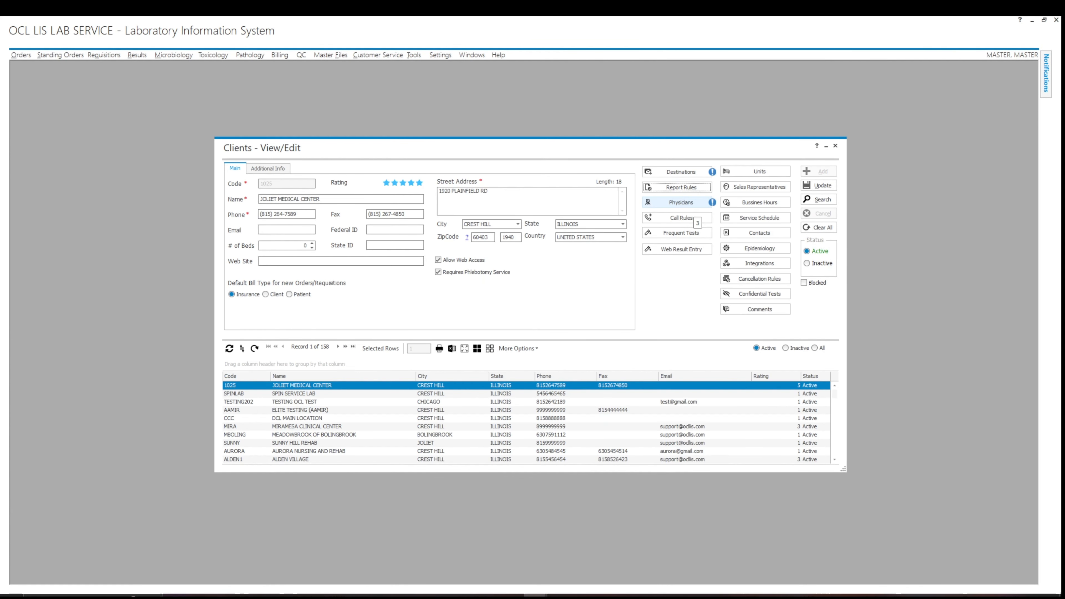
pyautogui.click(681, 202)
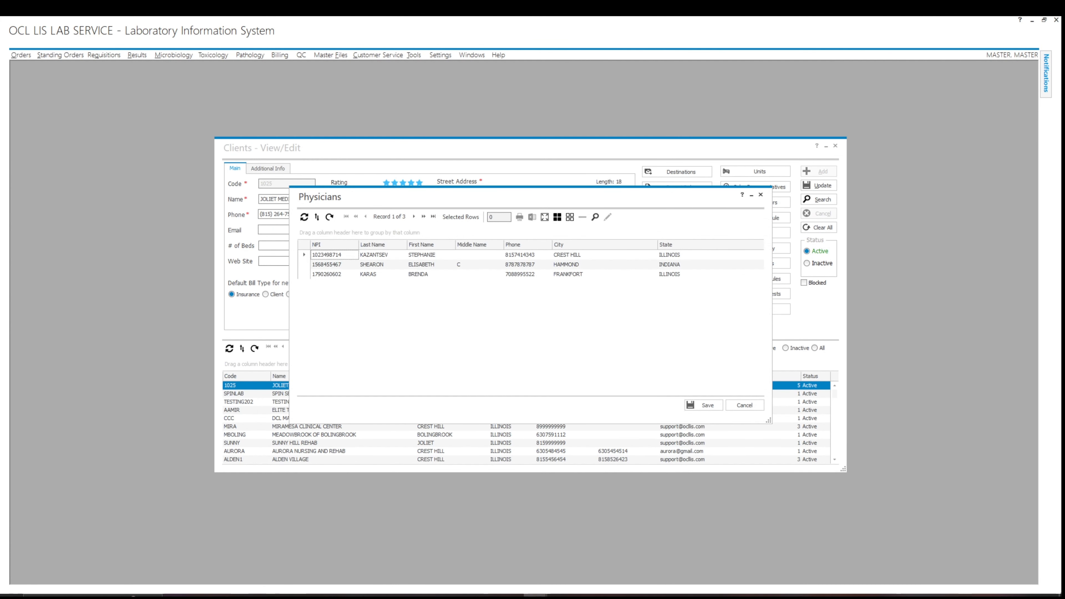
pyautogui.click(594, 216)
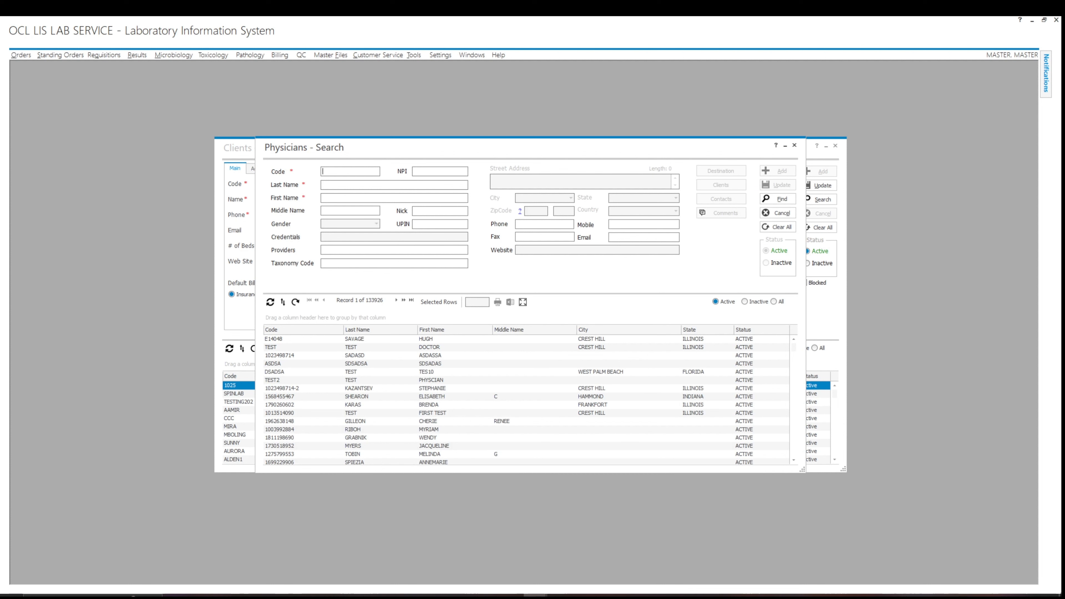
pyautogui.press('Escape')
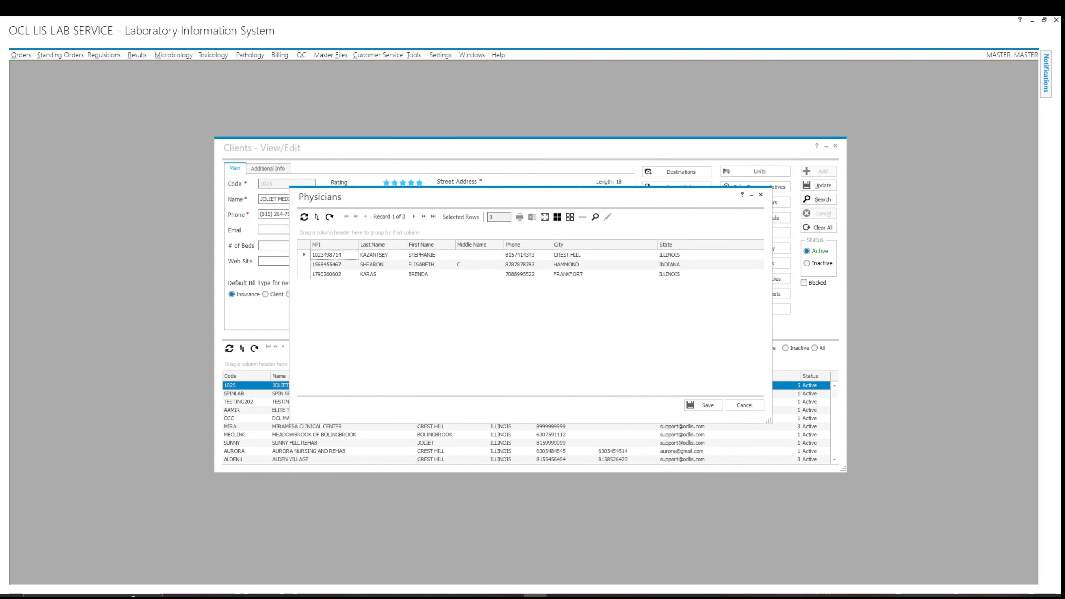
pyautogui.click(744, 404)
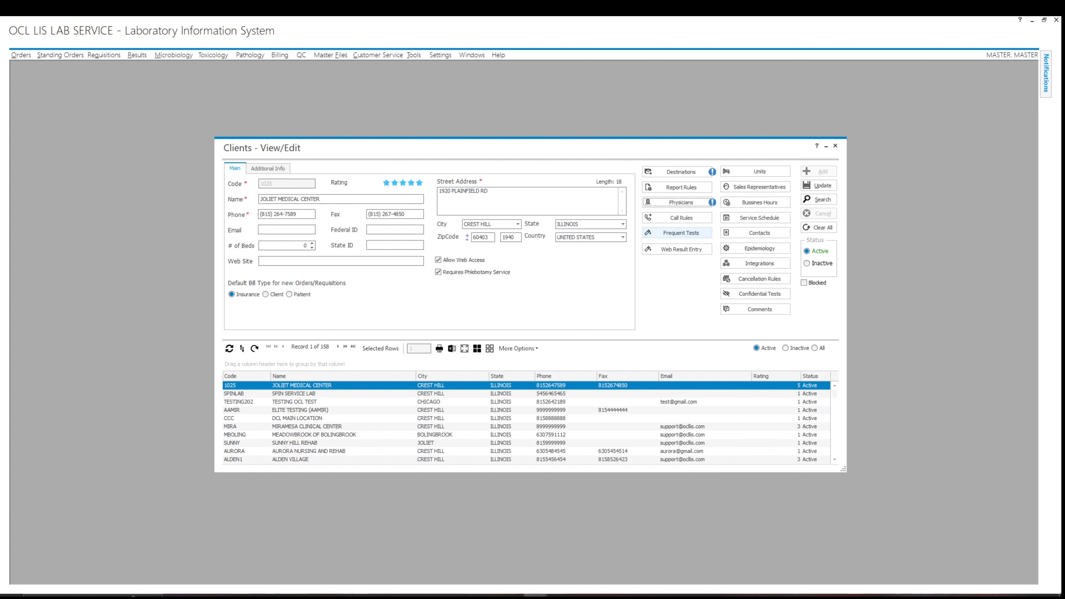
pyautogui.click(681, 217)
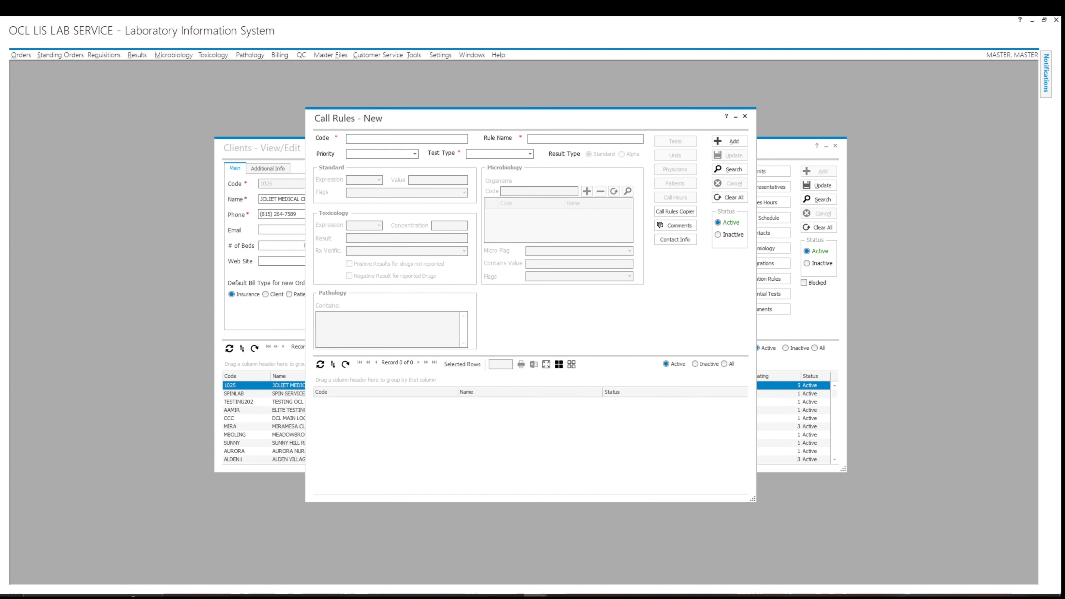
# Enter call rule code 1025-01 and rule name CRITICAL RESULTS.
pyautogui.write('CRITICAL RESULTS')
pyautogui.moveTo(394, 139); pyautogui.dragTo(348, 138)
pyautogui.write('1025-01CRITICAL RESULTS')
# Set test type NORMAL with HIGH CRITICAL and LOW CRITICAL flags and confirm.
pyautogui.click(530, 153)
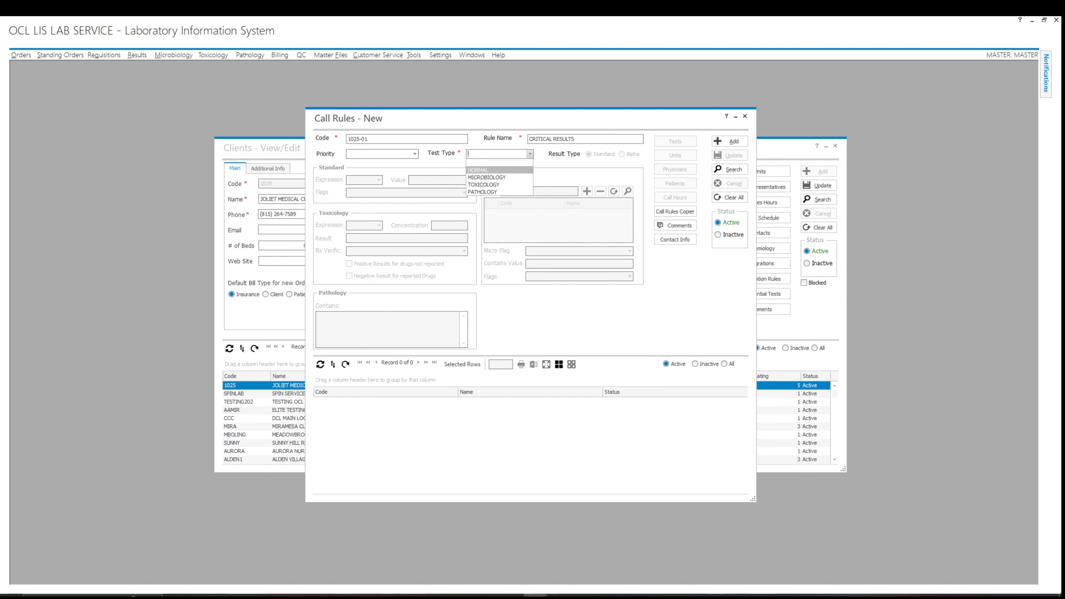
pyautogui.click(495, 171)
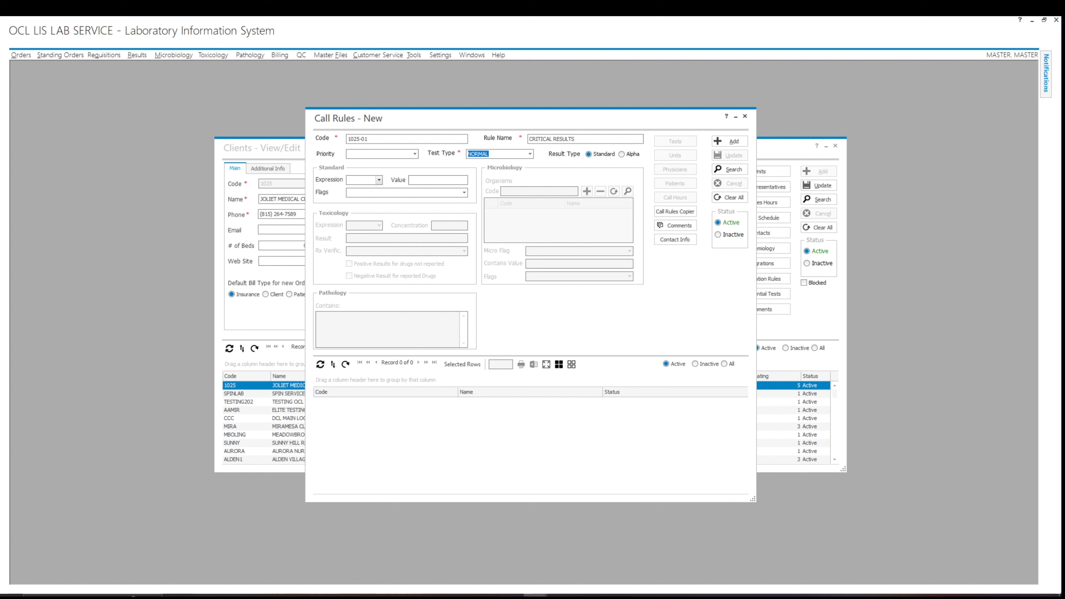
pyautogui.click(464, 192)
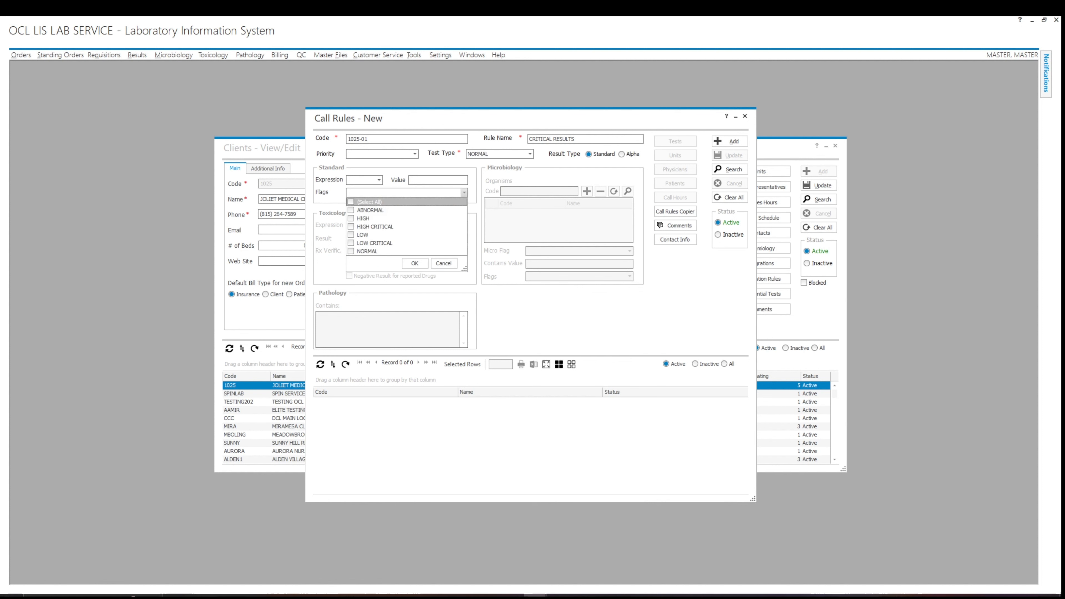
pyautogui.click(351, 243)
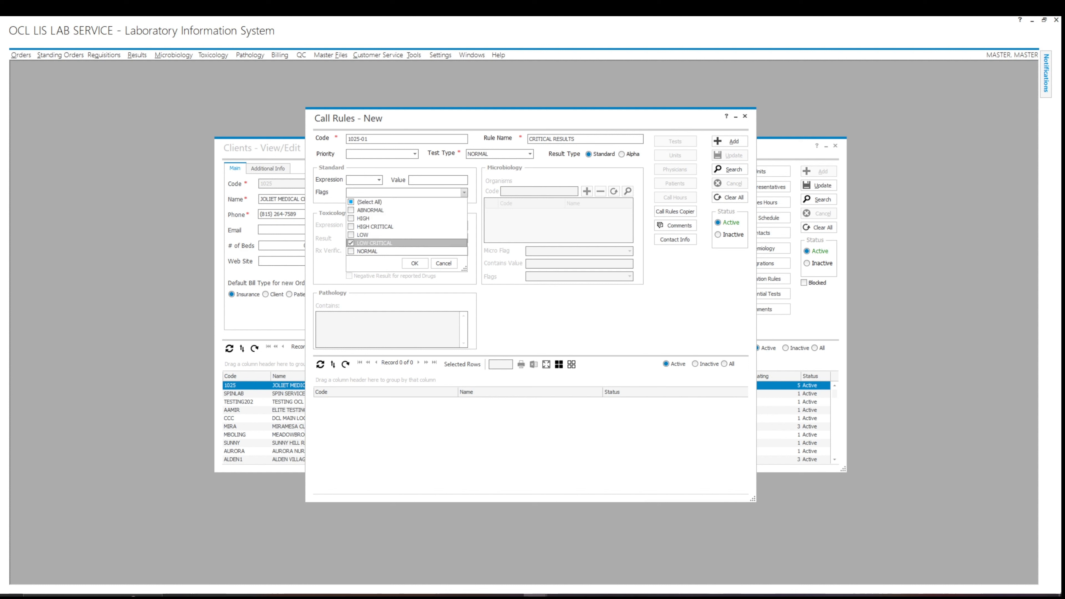
pyautogui.click(351, 227)
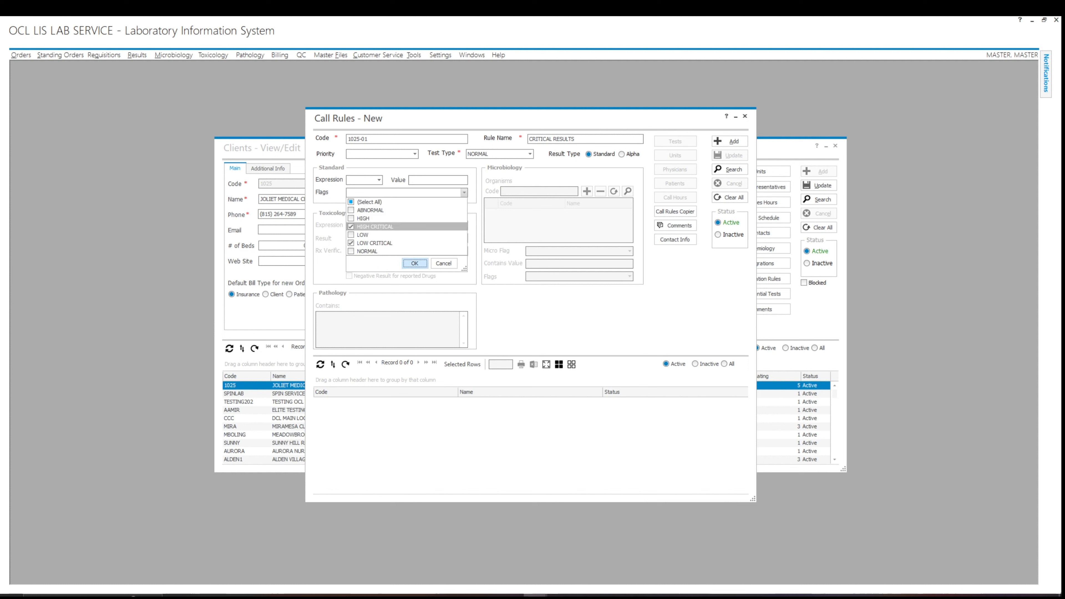
pyautogui.click(414, 263)
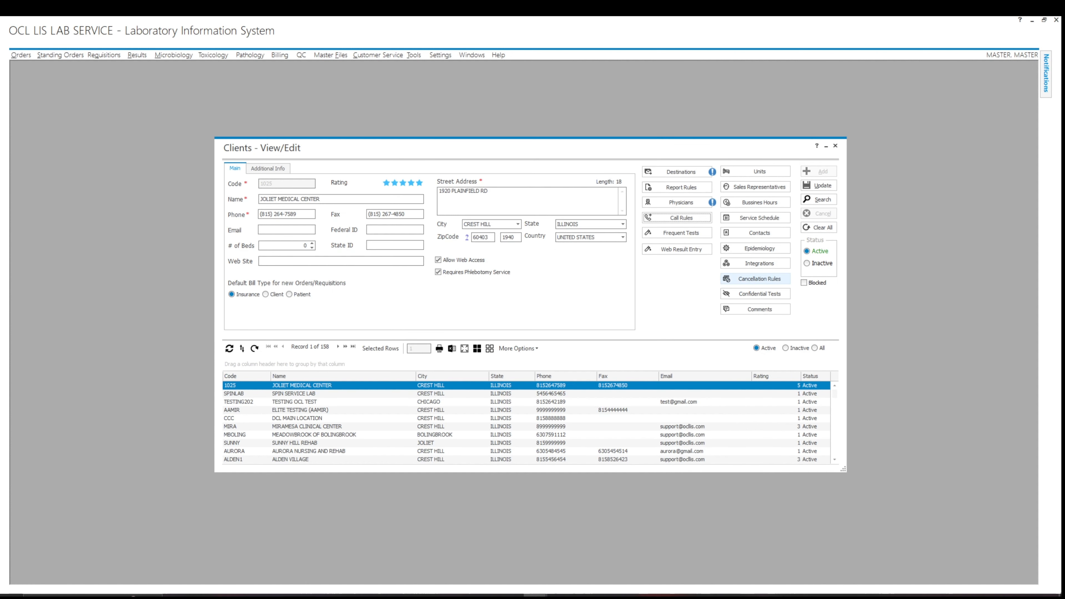
# Add tests 925 BASIC METABOLIC PANEL and 301 CBC WITH DIFF to the client's frequent tests.
pyautogui.click(680, 232)
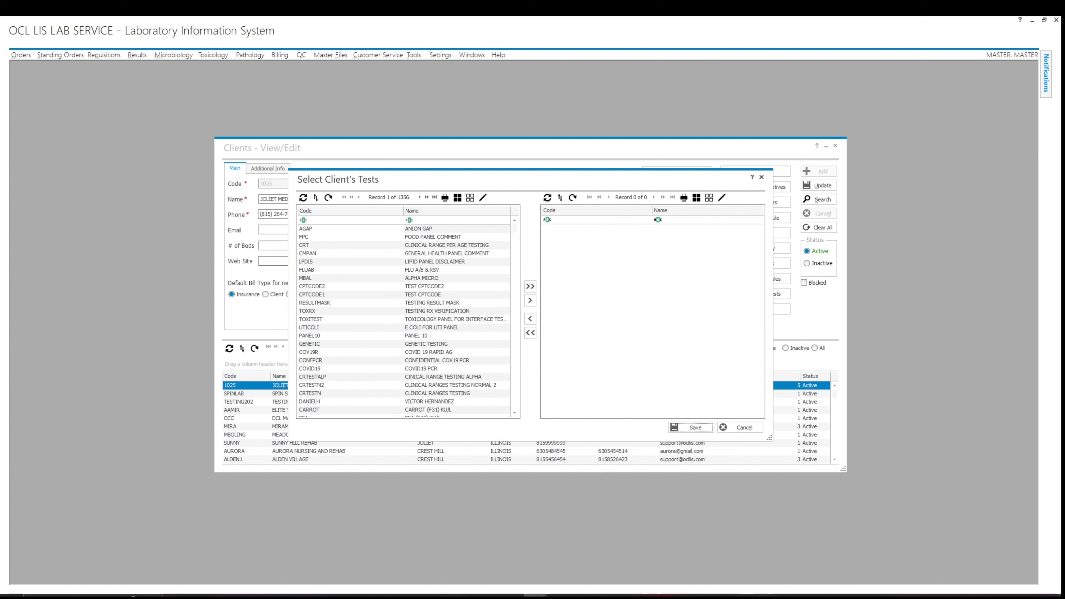
pyautogui.click(423, 219)
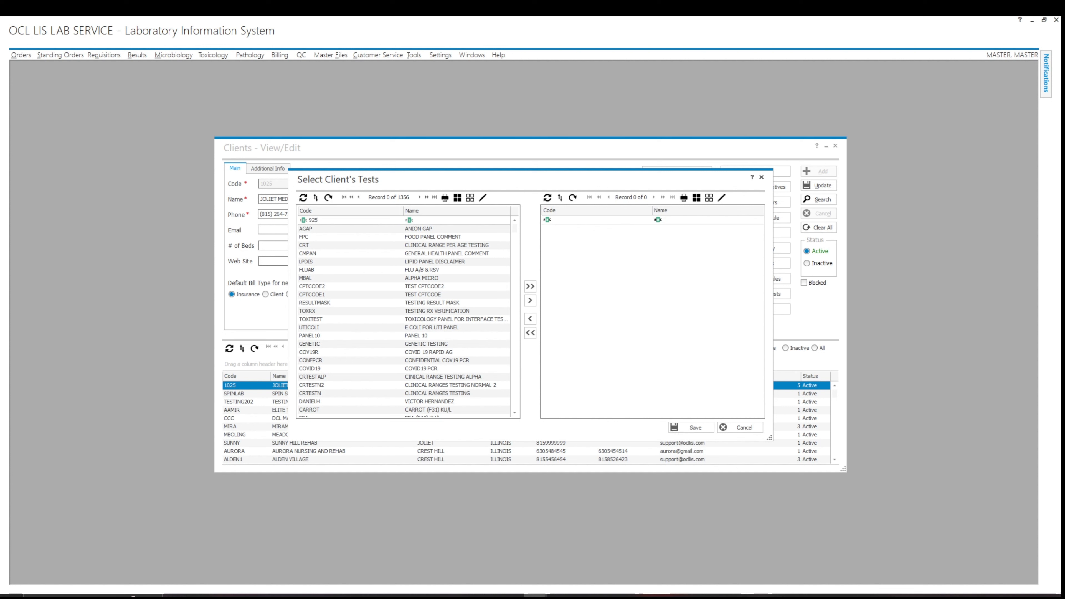
pyautogui.doubleClick(369, 228)
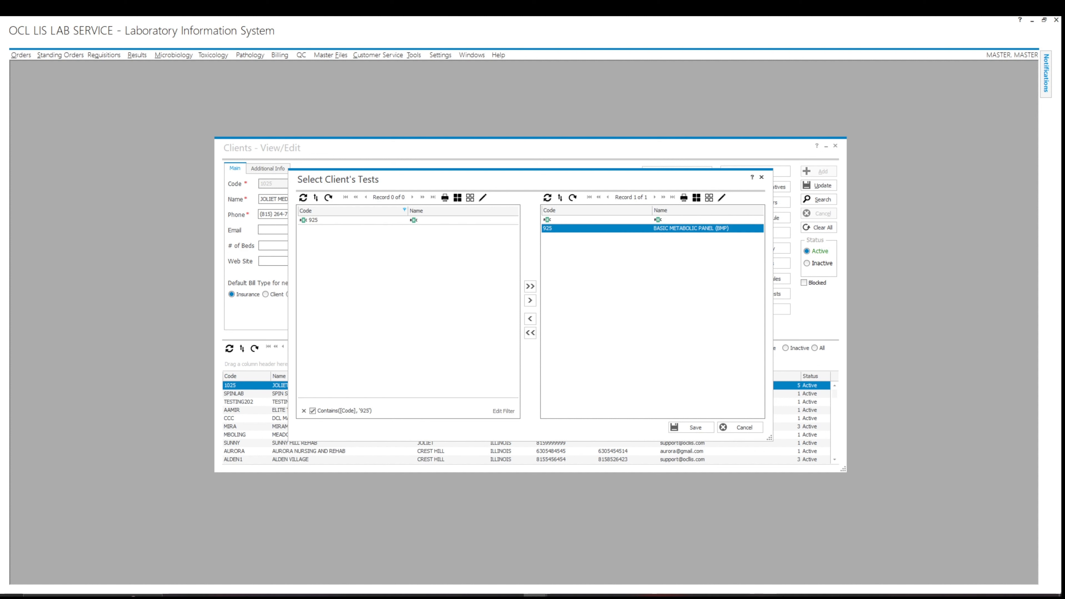
pyautogui.click(314, 220)
pyautogui.write('301')
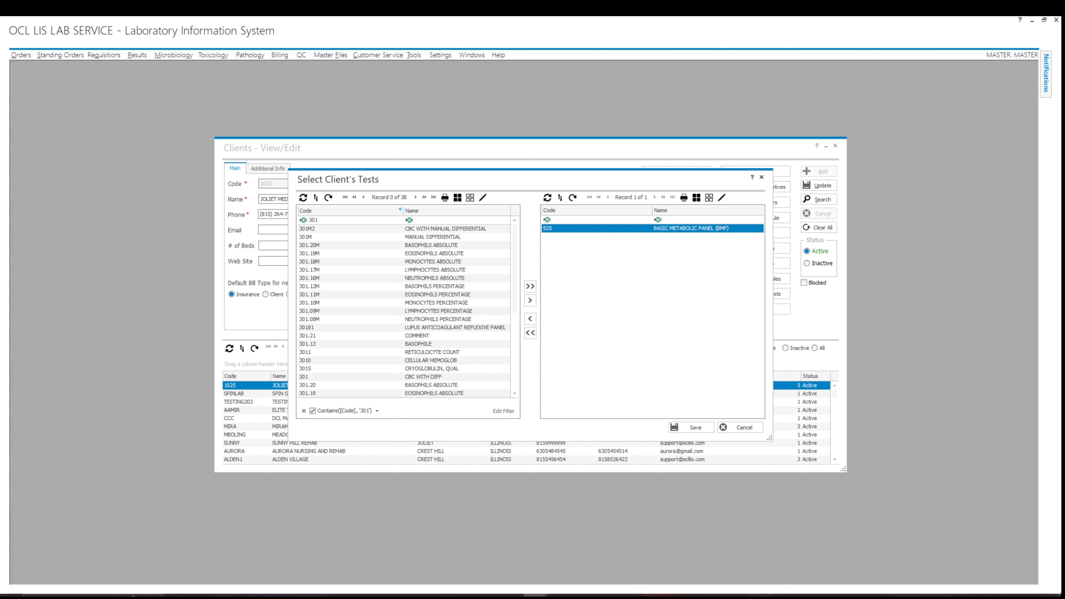
pyautogui.scroll(-6, 405, 310)
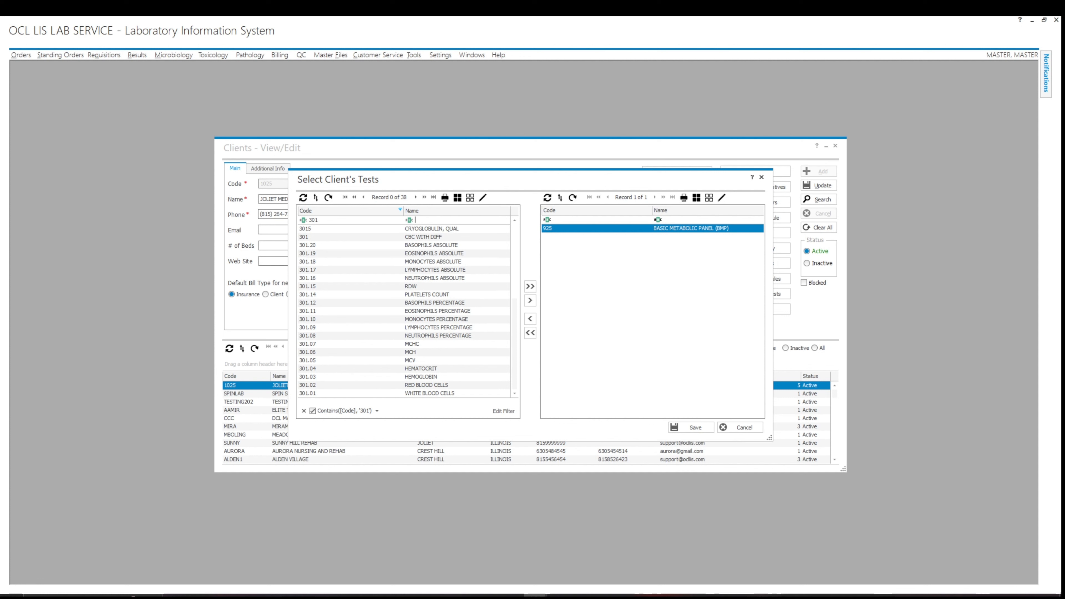
pyautogui.doubleClick(315, 237)
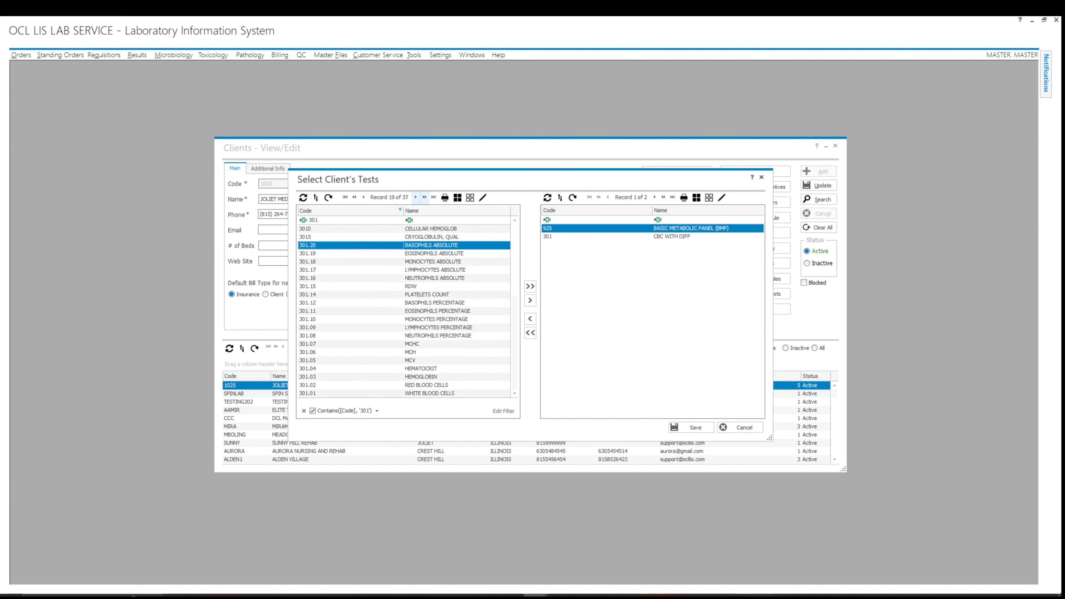
# Add 910 Comprehensive Metabolic Panel and 912 LIPID PANEL, then save the test selection.
pyautogui.click(327, 220)
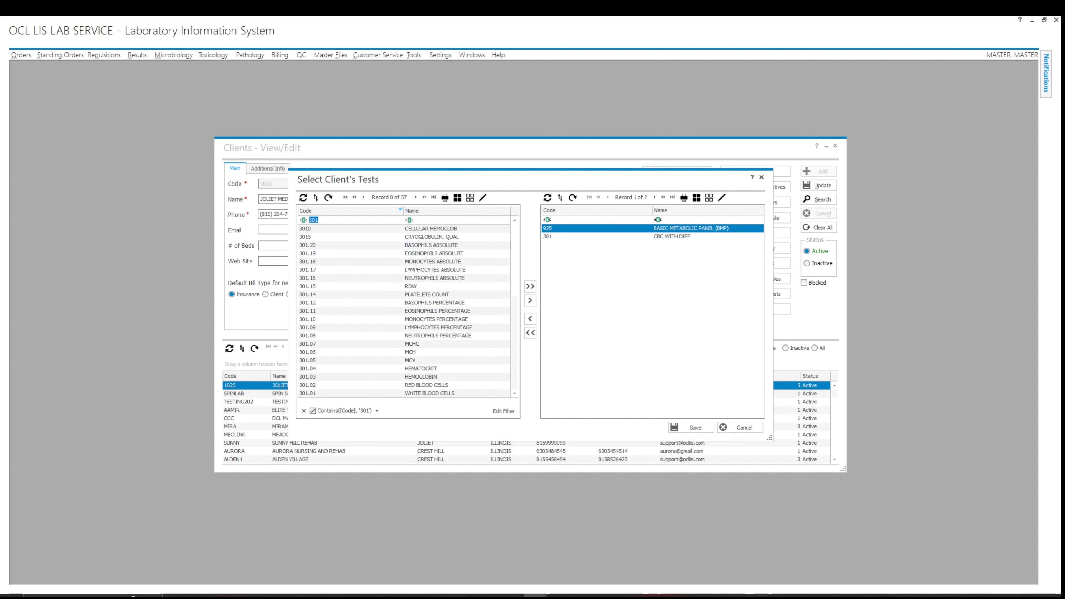
pyautogui.write('910')
pyautogui.press('Tab')
pyautogui.doubleClick(460, 237)
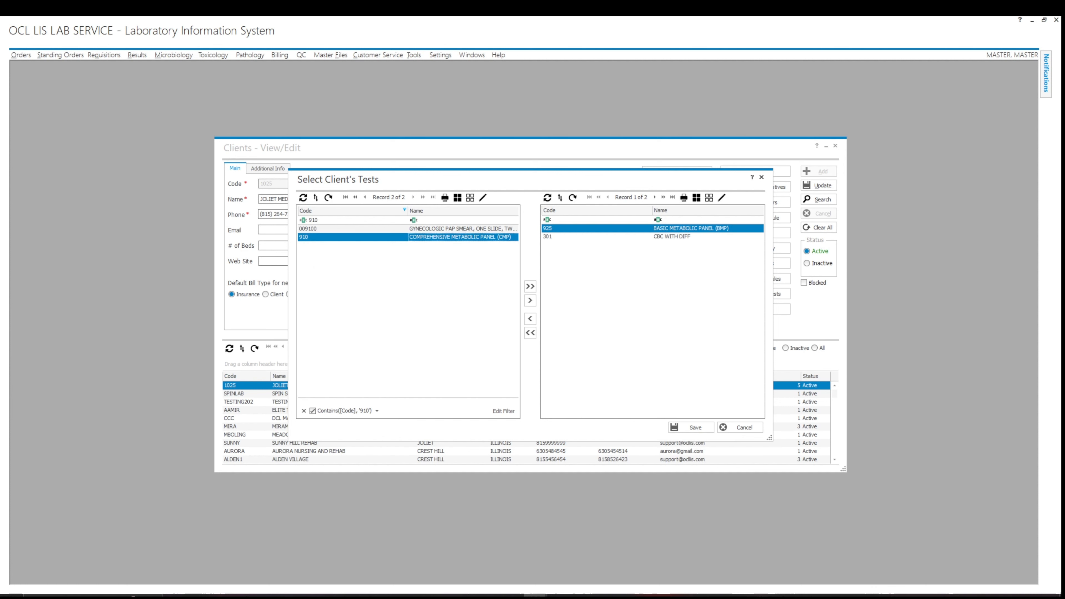
pyautogui.click(314, 220)
pyautogui.write('9')
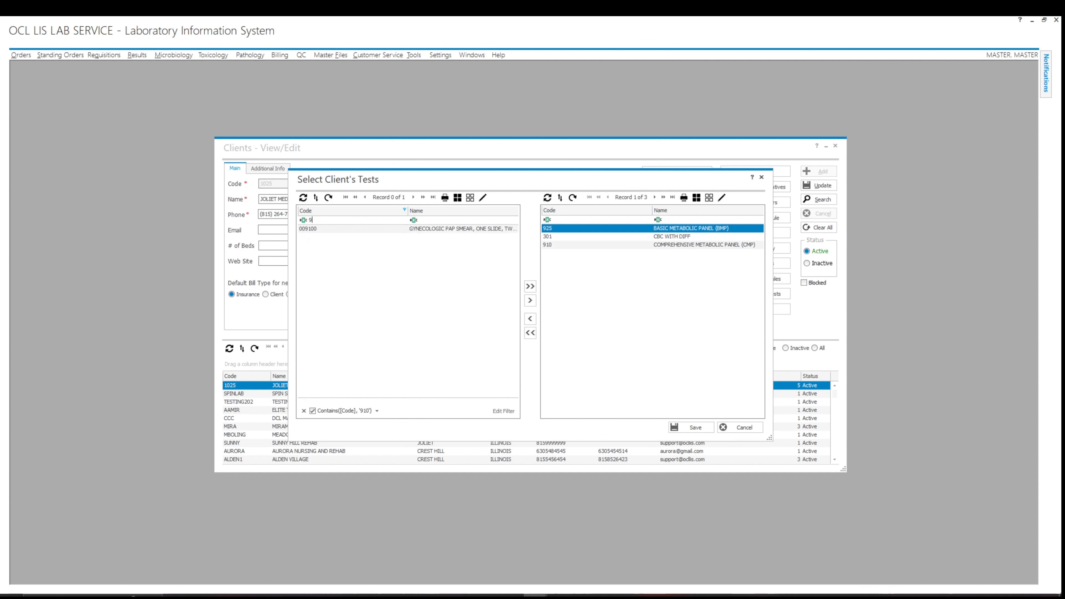
pyautogui.press('Tab')
pyautogui.doubleClick(445, 245)
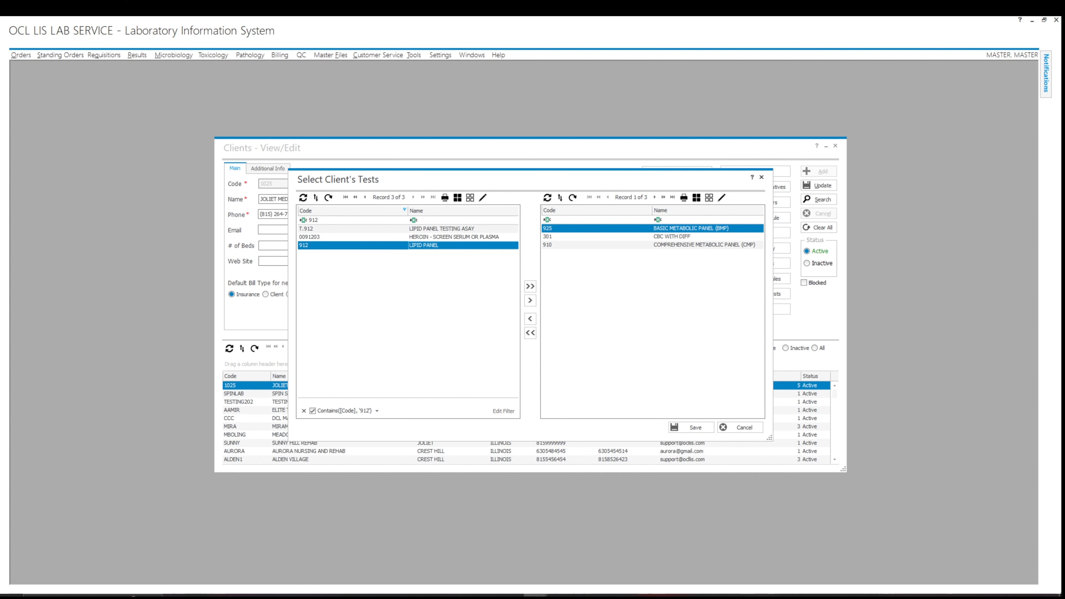
pyautogui.click(692, 427)
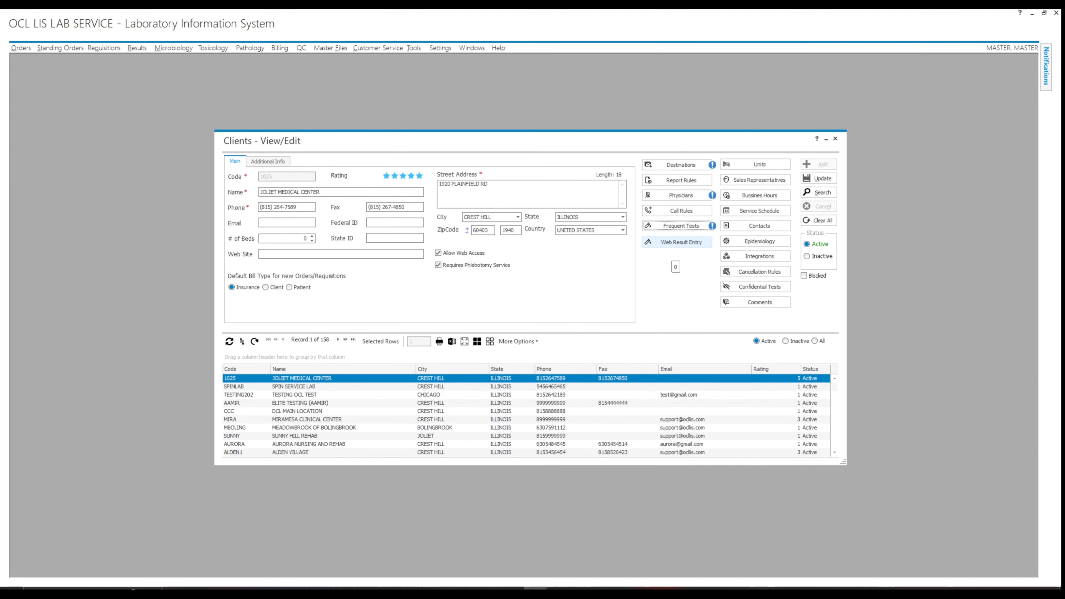
# Review the Web Result Entry tests without changes, then begin a new unit for the client.
pyautogui.click(677, 243)
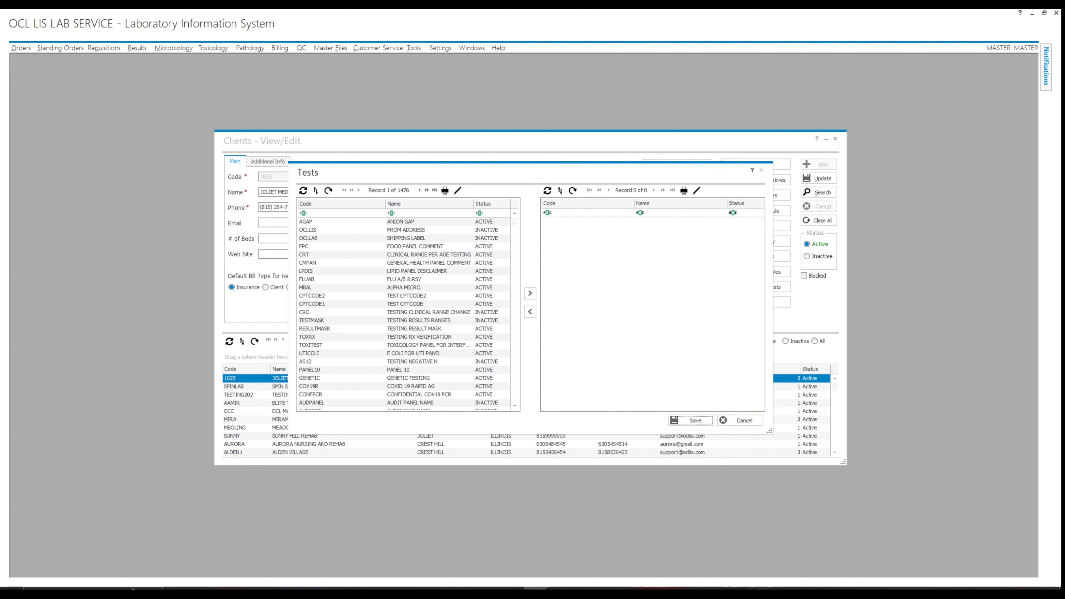
pyautogui.click(762, 170)
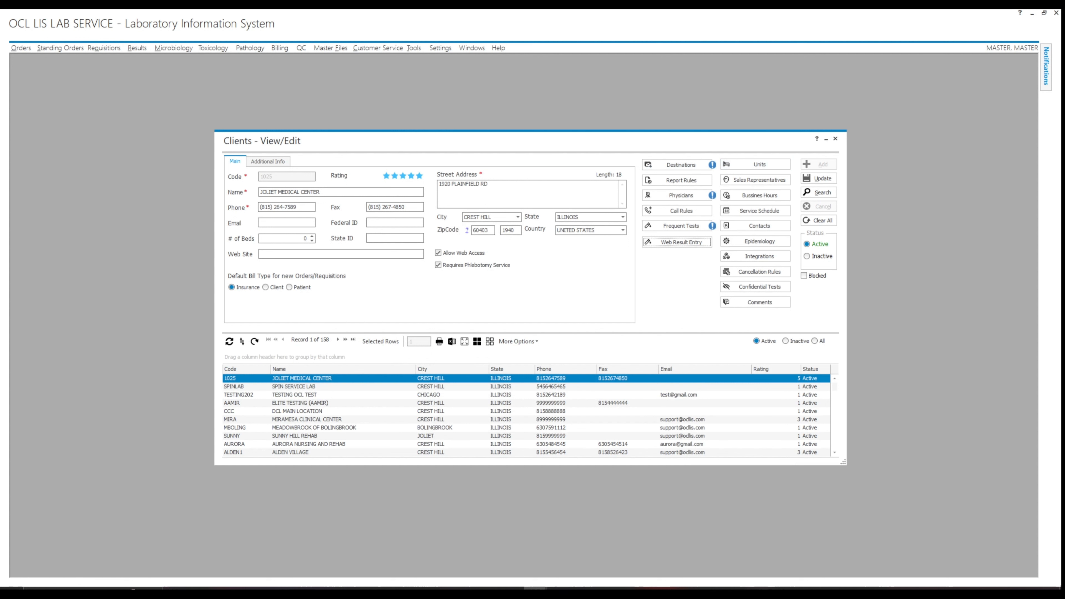
pyautogui.click(759, 164)
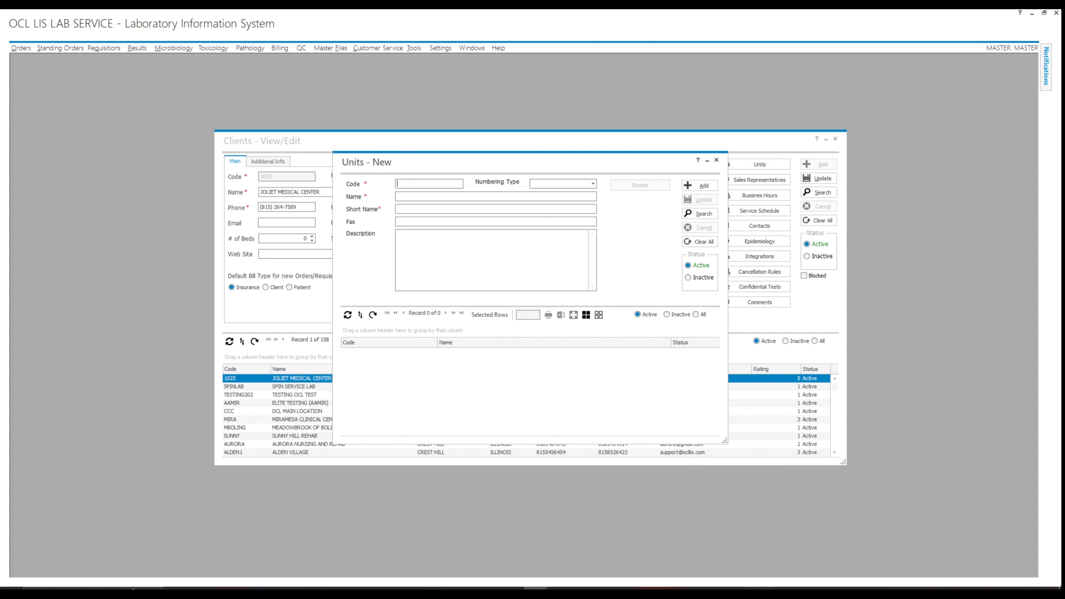
# Add unit 1025-01 FIRST FLOOR NURSE'S STATION with LETTER numbering and the same short name.
pyautogui.write('1025-01')
pyautogui.click(592, 184)
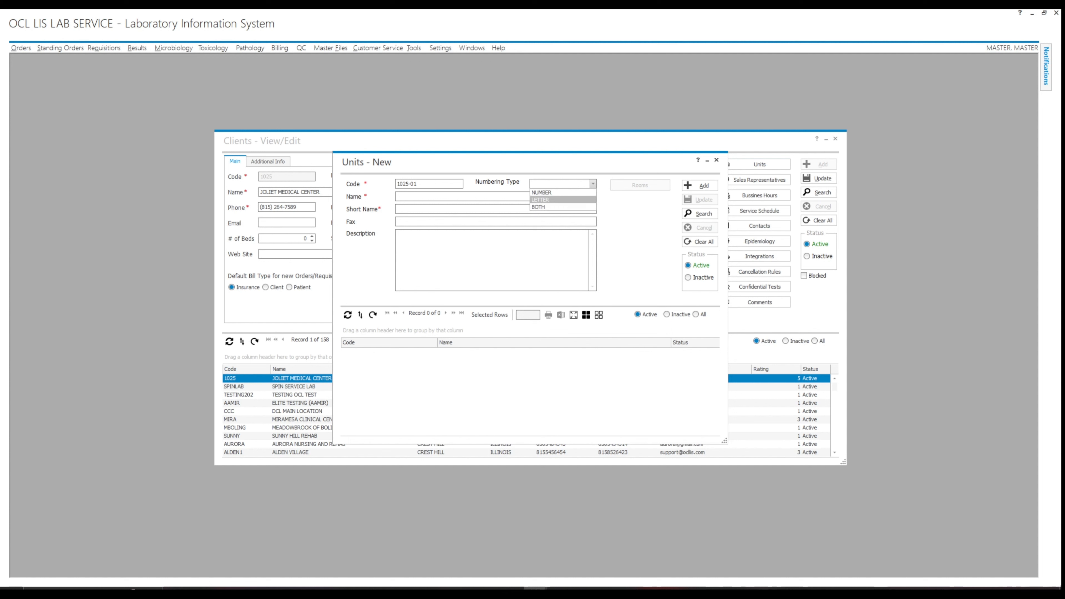
pyautogui.click(553, 200)
pyautogui.click(399, 196)
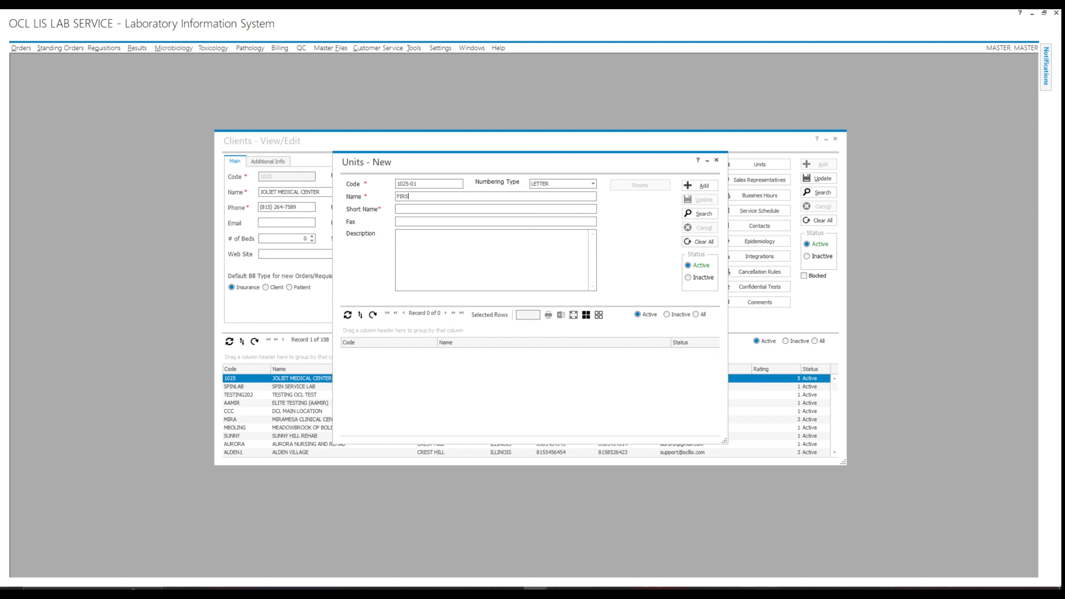
pyautogui.write("FIRST FLOOR NURSE'S STA")
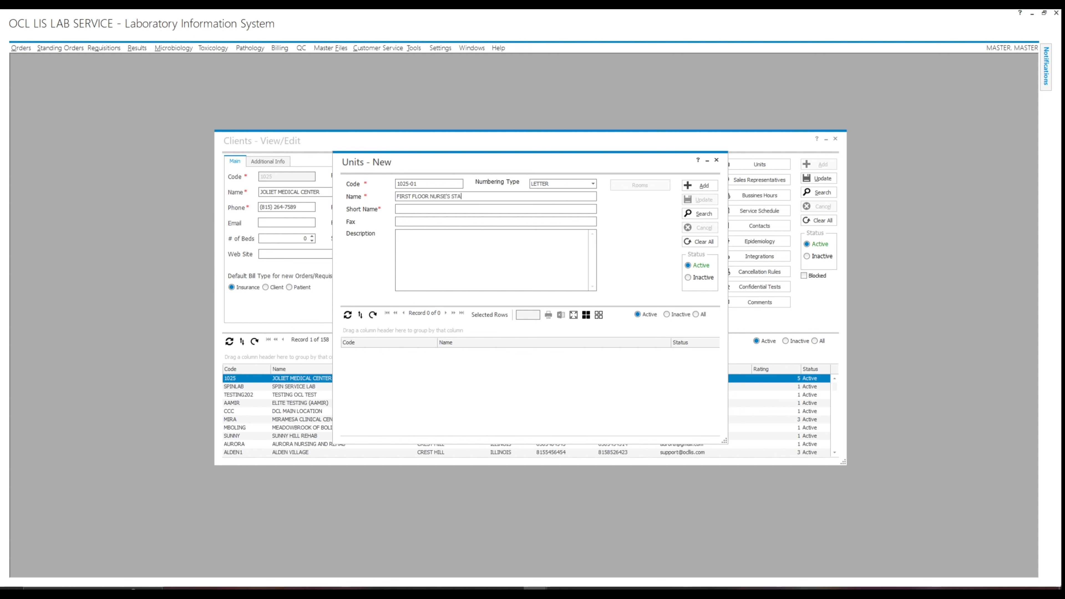
pyautogui.write('TION')
pyautogui.hotkey('ctrl', 'a')
pyautogui.hotkey('ctrl', 'c')
pyautogui.press('Tab')
pyautogui.hotkey('ctrl', 'v')
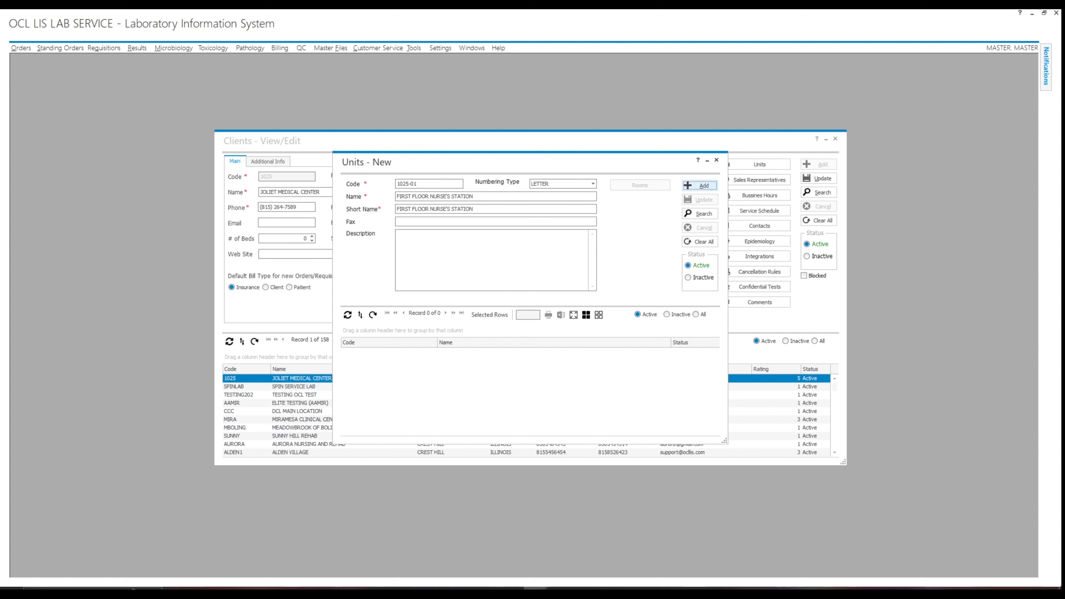
pyautogui.click(698, 185)
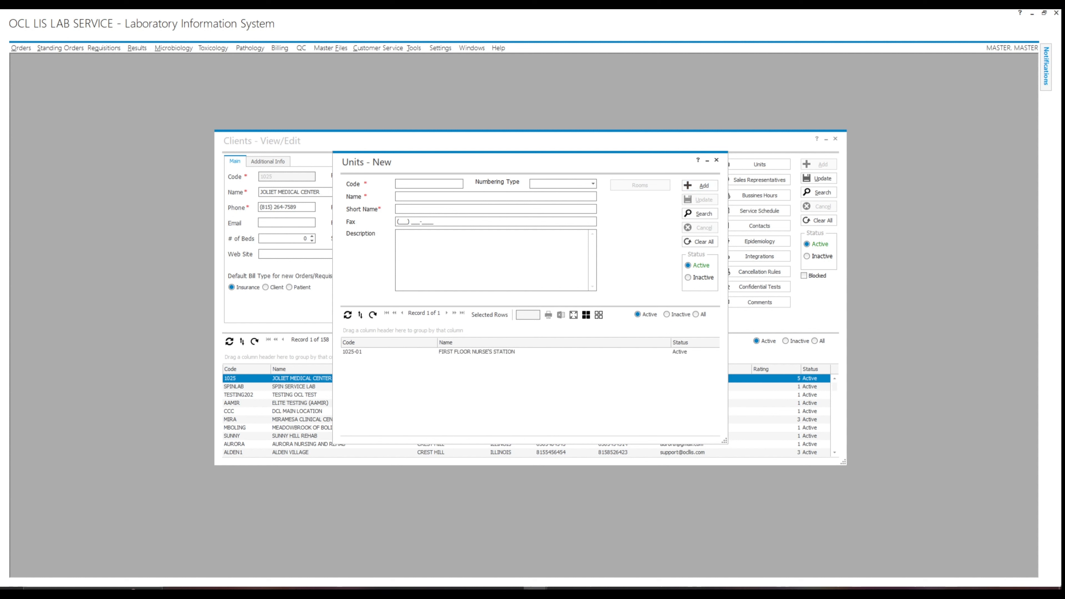
# Add unit 1025-02 SECOND FLOOR NURSE'S STATION with LETTER numbering and matching short name, then reopen 1025-01.
pyautogui.write('025-02')
pyautogui.press('Tab')
pyautogui.write('L')
pyautogui.press('Tab')
pyautogui.write("SECOND FLOOR NURSE'S STATION")
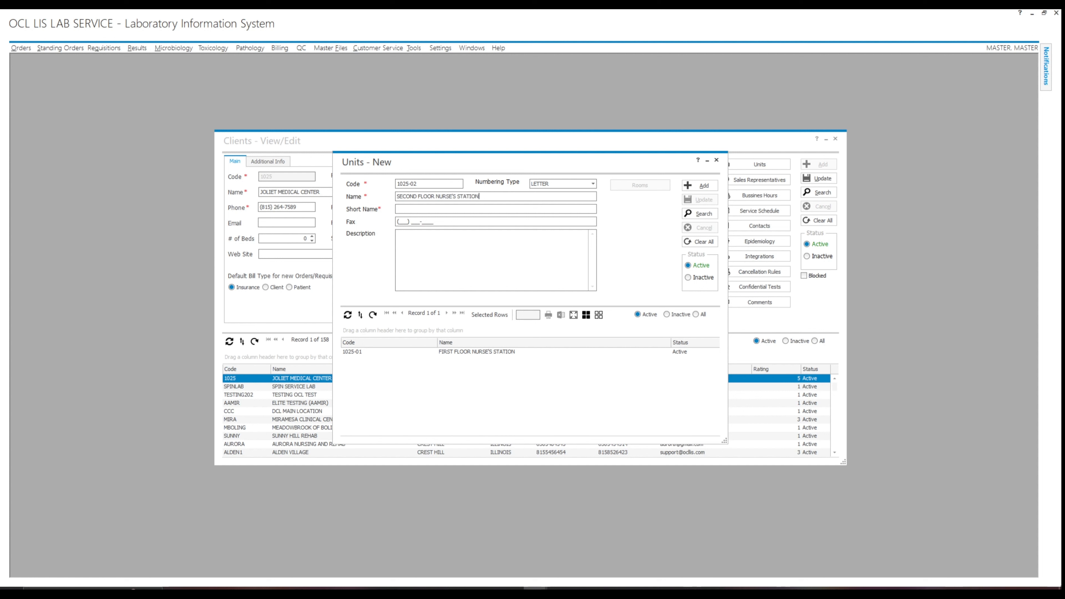
pyautogui.hotkey('ctrl', 'a')
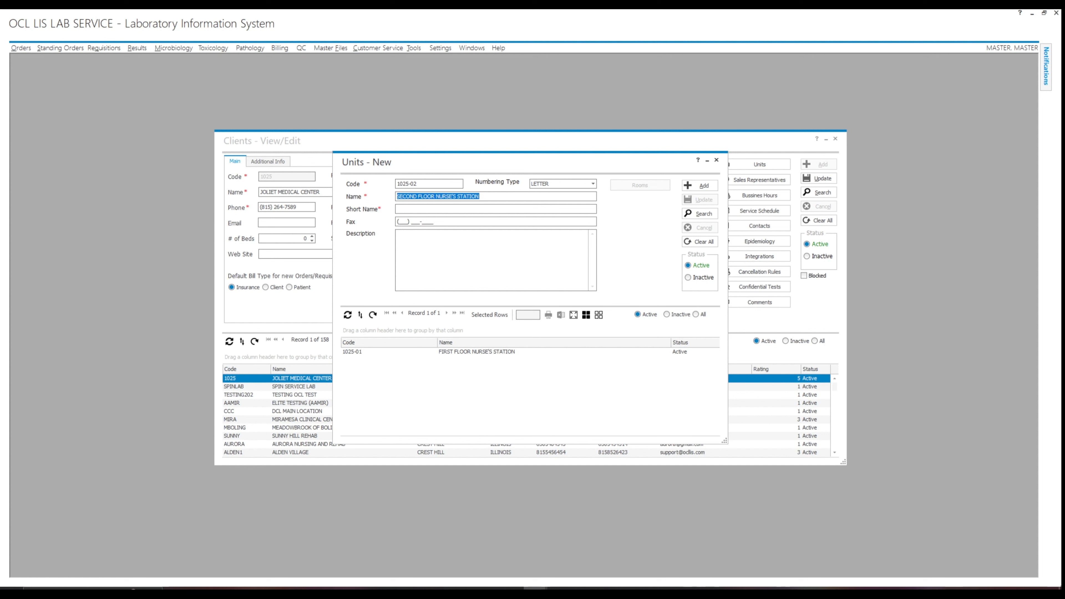
pyautogui.hotkey('ctrl', 'c')
pyautogui.press('Tab')
pyautogui.hotkey('ctrl', 'v')
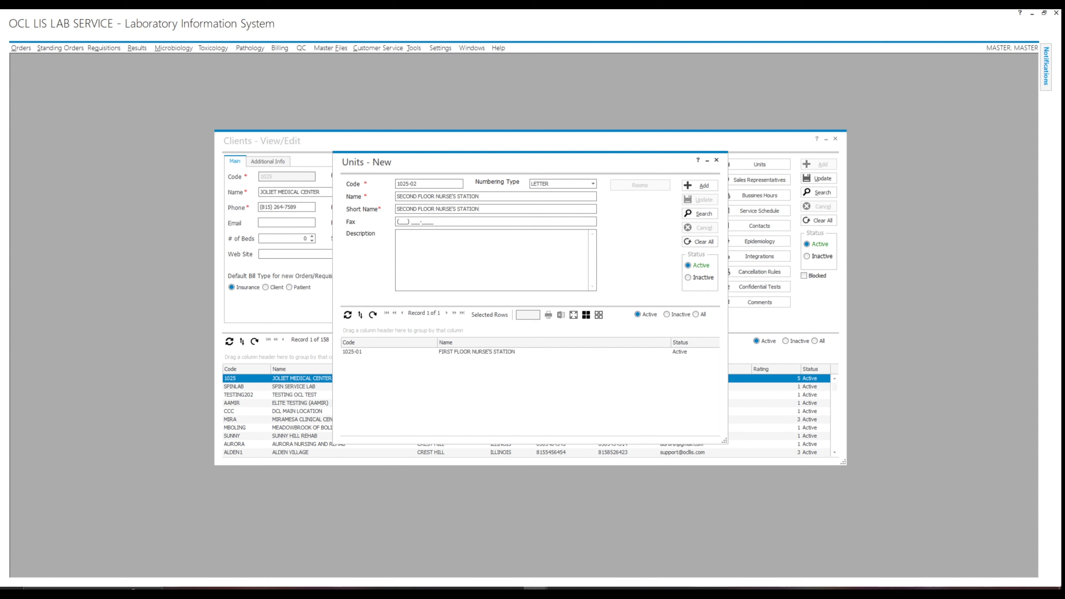
pyautogui.press('Return')
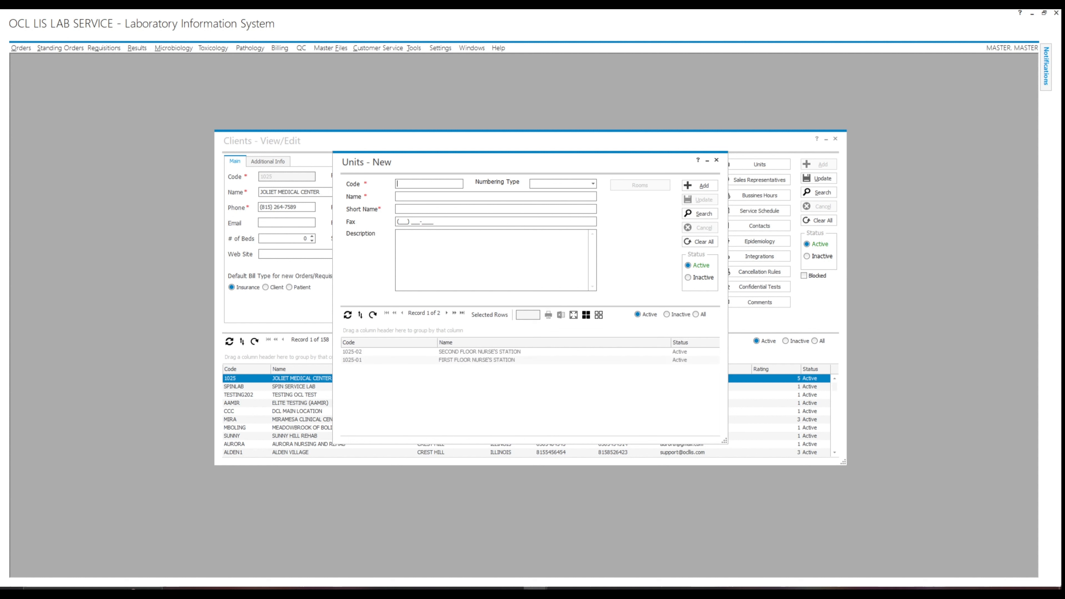
pyautogui.click(476, 360)
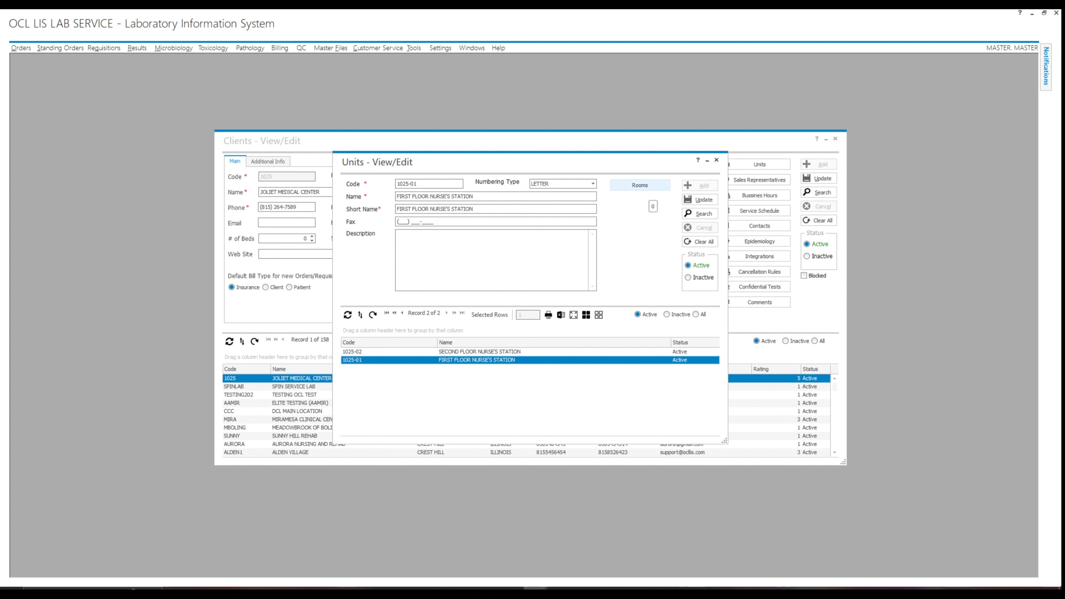
# Add rooms 101 through 125 as a range to unit 1025-01.
pyautogui.click(639, 185)
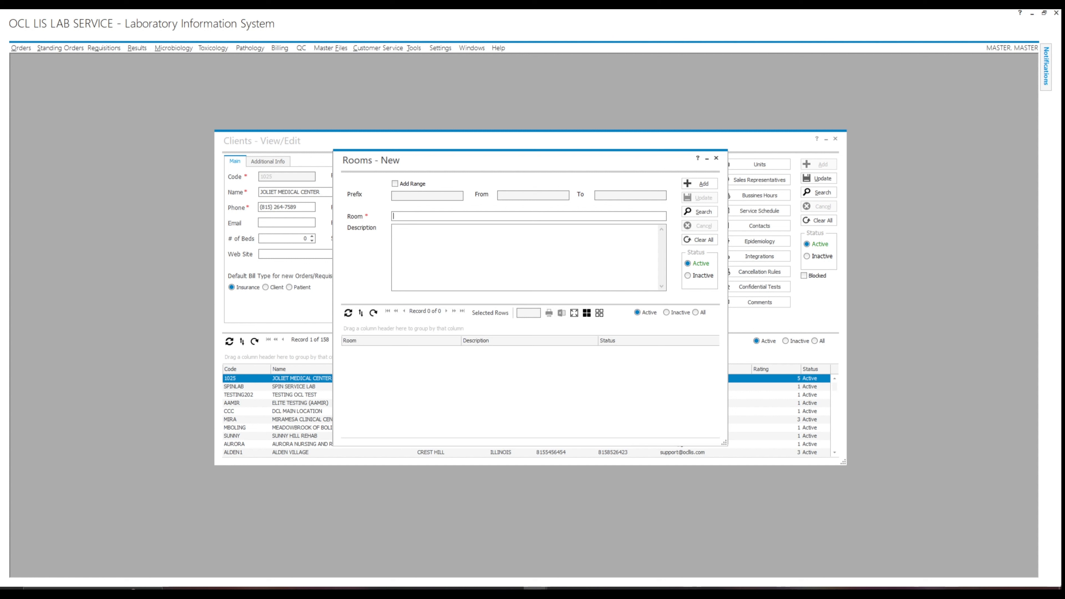
pyautogui.click(395, 184)
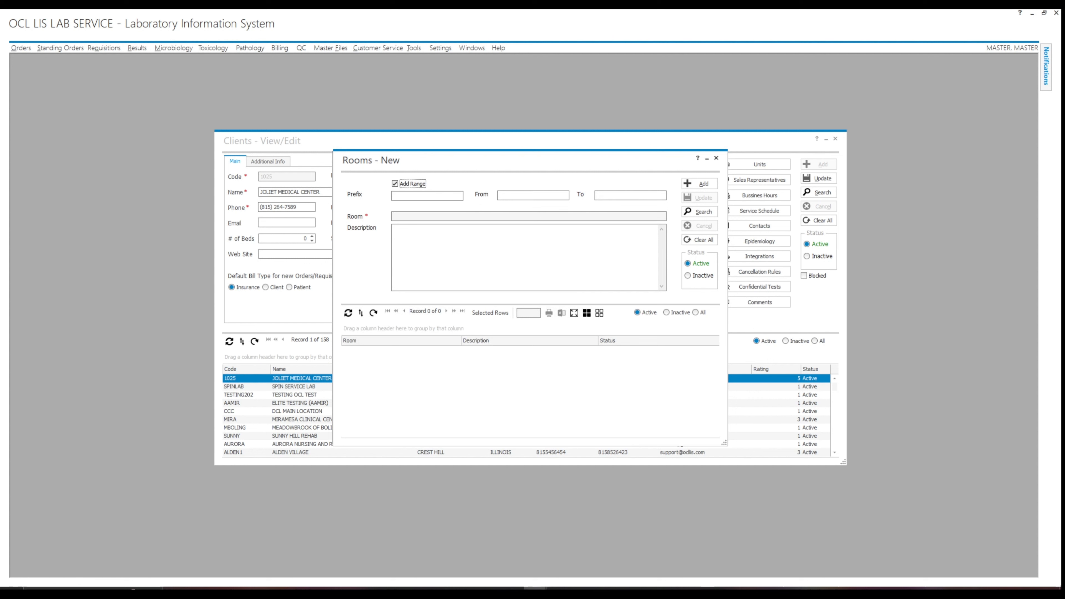
pyautogui.click(522, 196)
pyautogui.write('101')
pyautogui.write('125')
pyautogui.click(699, 183)
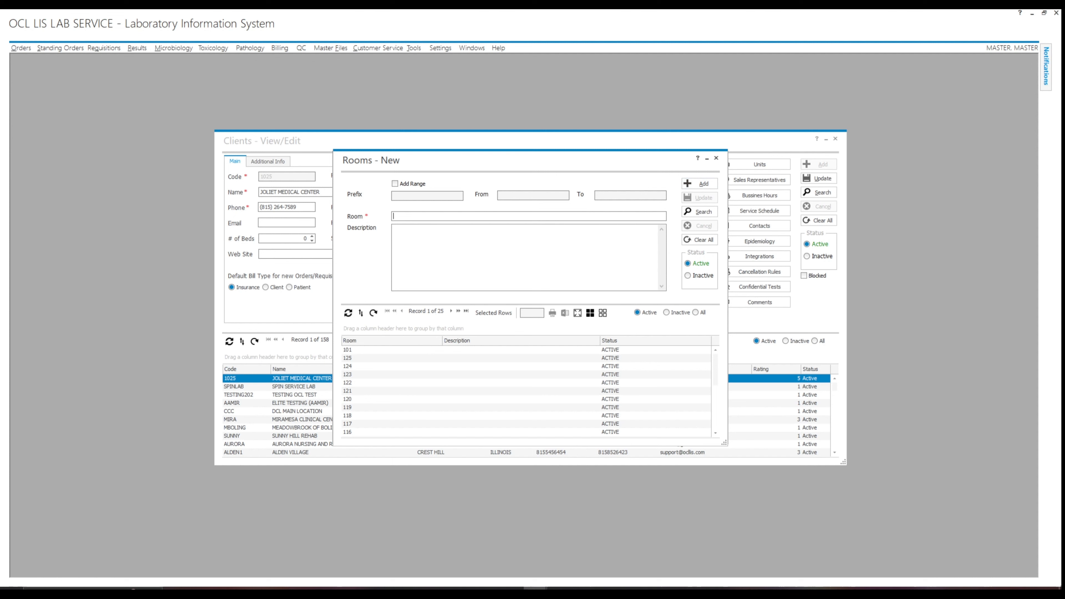
pyautogui.click(716, 158)
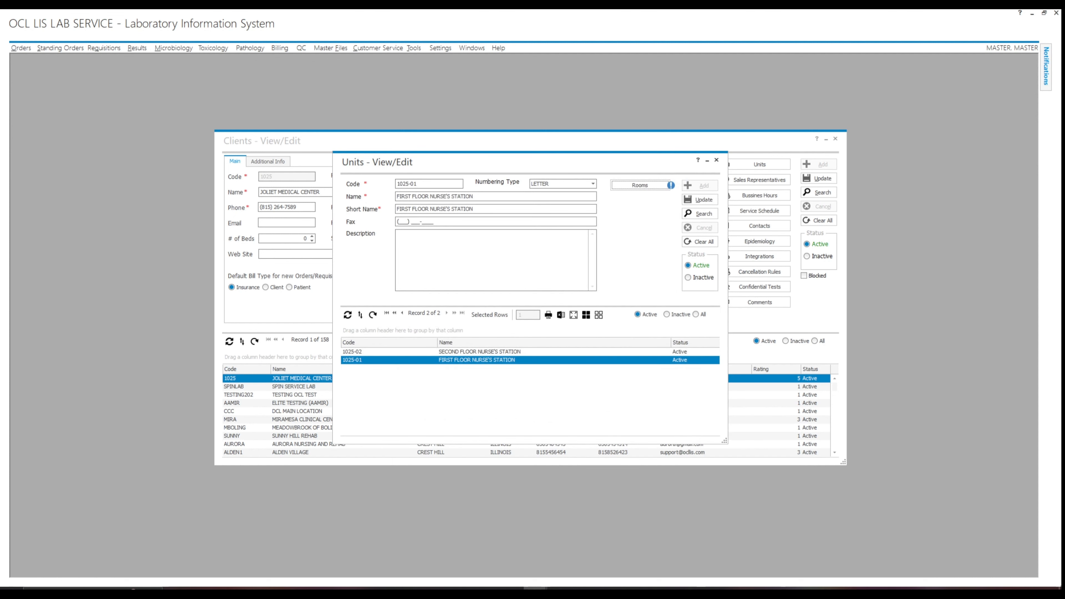
# Assign the sales representative to the client with a 5.00 commission and save.
pyautogui.click(716, 159)
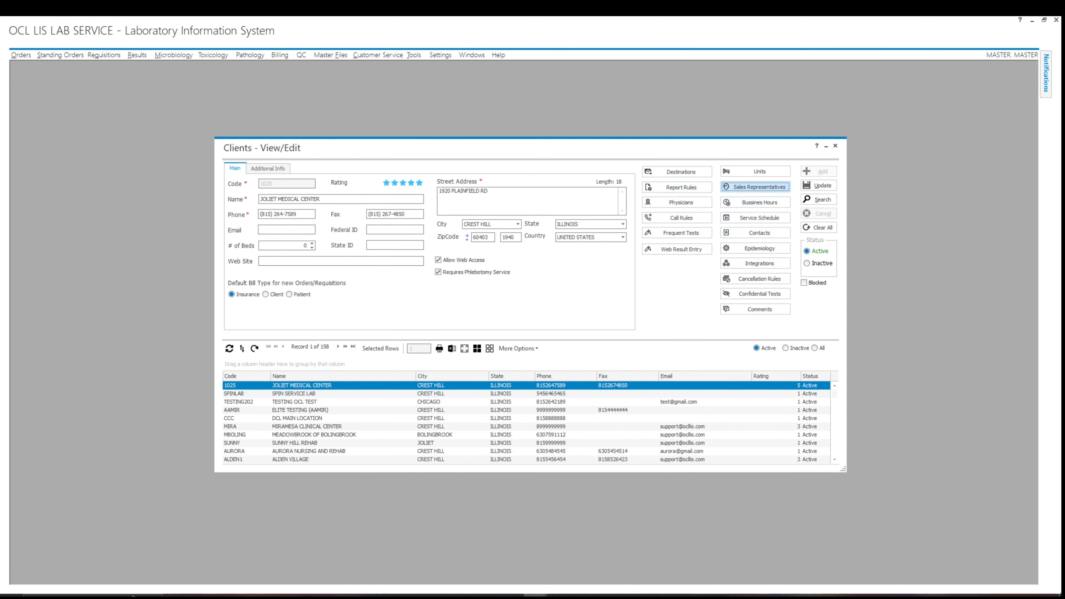
pyautogui.click(758, 186)
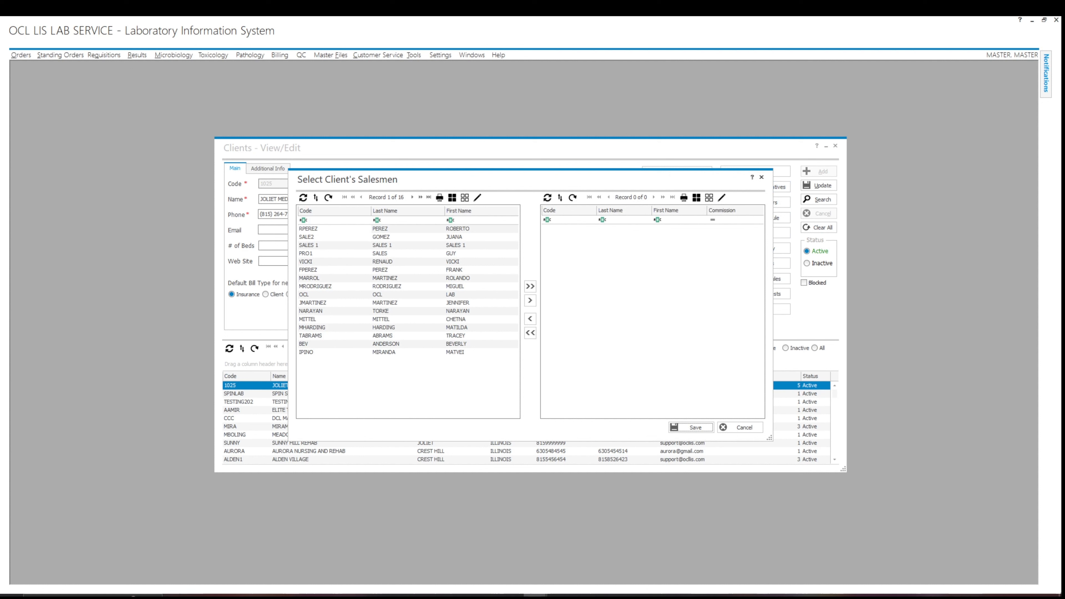
pyautogui.doubleClick(394, 352)
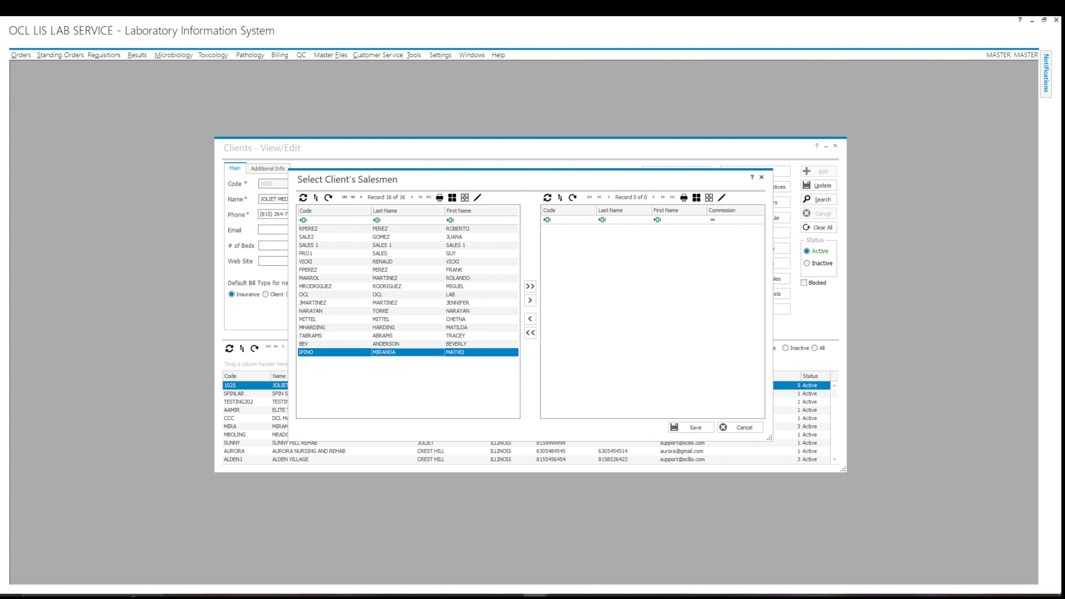
pyautogui.click(746, 228)
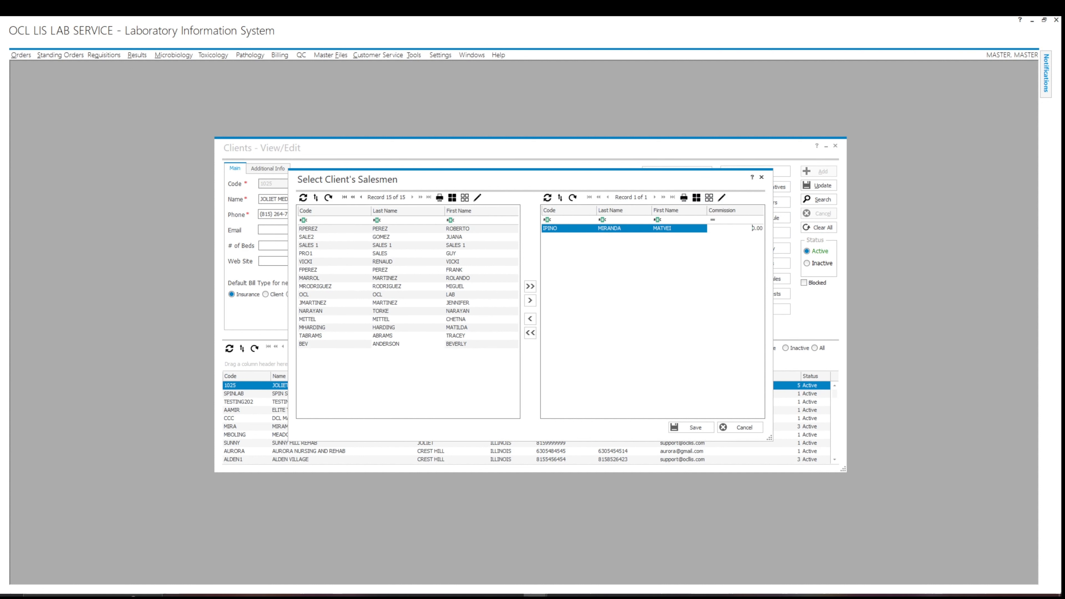
pyautogui.moveTo(752, 228); pyautogui.dragTo(763, 228)
pyautogui.write('5')
pyautogui.click(691, 427)
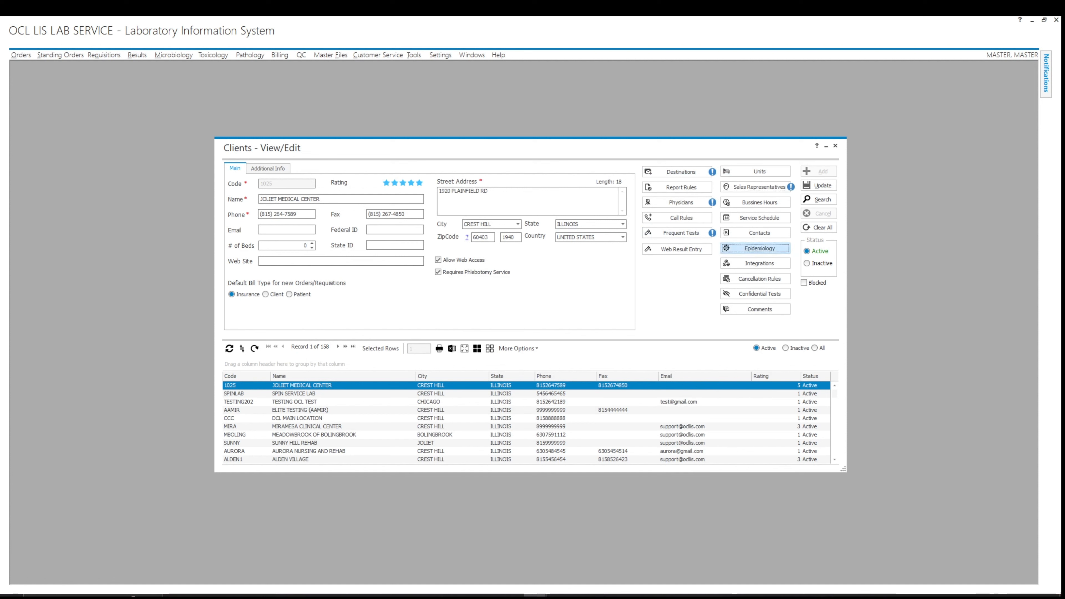
# Save the monthly epidemiology report settings with All reports included.
pyautogui.click(760, 248)
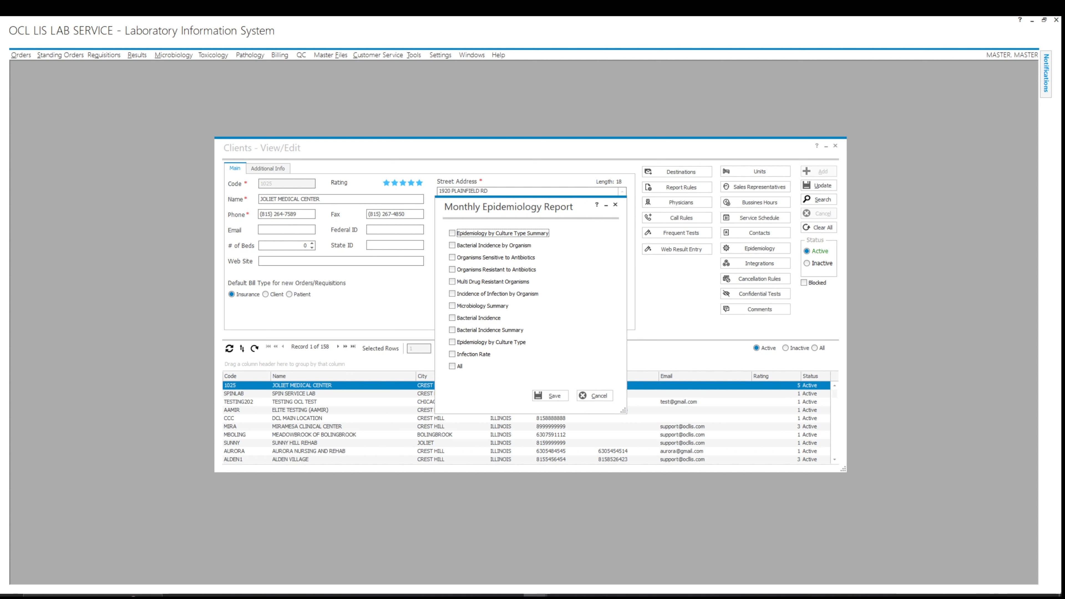
pyautogui.click(452, 367)
pyautogui.click(550, 395)
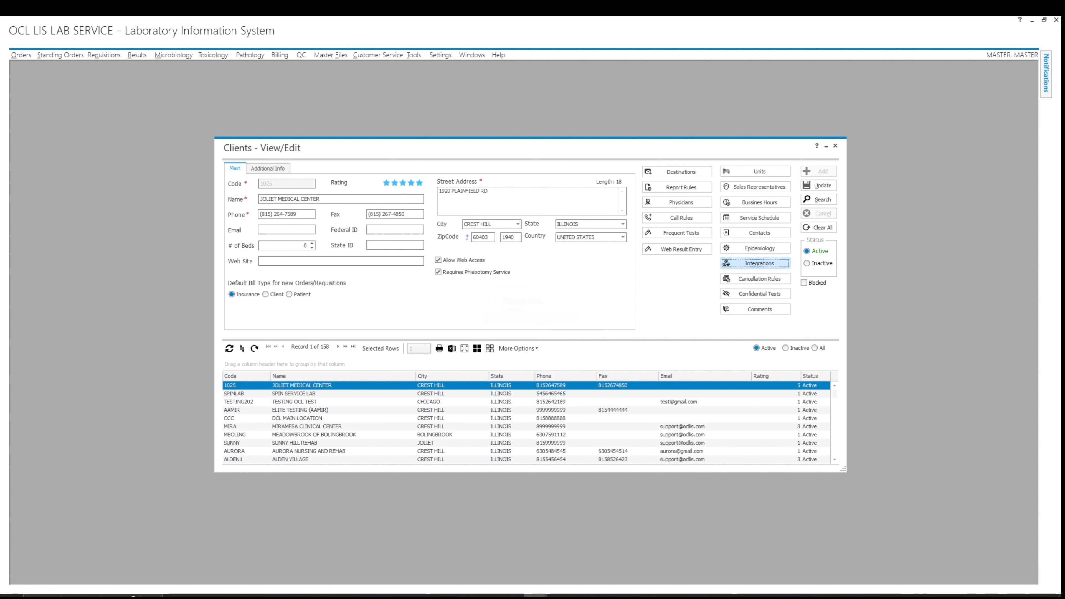
# Link the PRACTICE FUSION and PRACTICE FUSION ORDERS integration peers to the client and save.
pyautogui.click(754, 263)
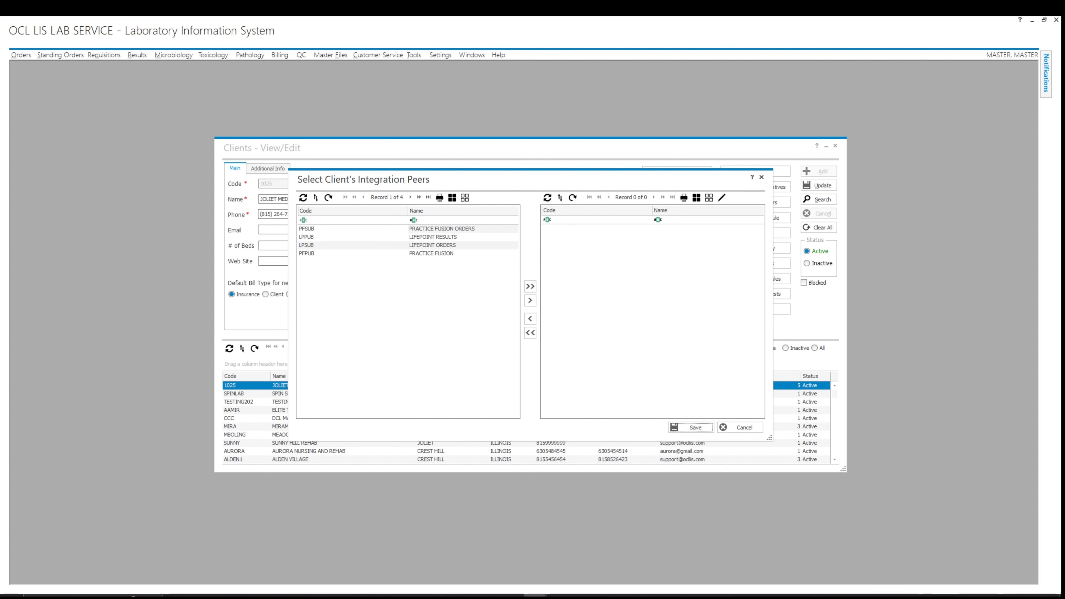
pyautogui.click(440, 254)
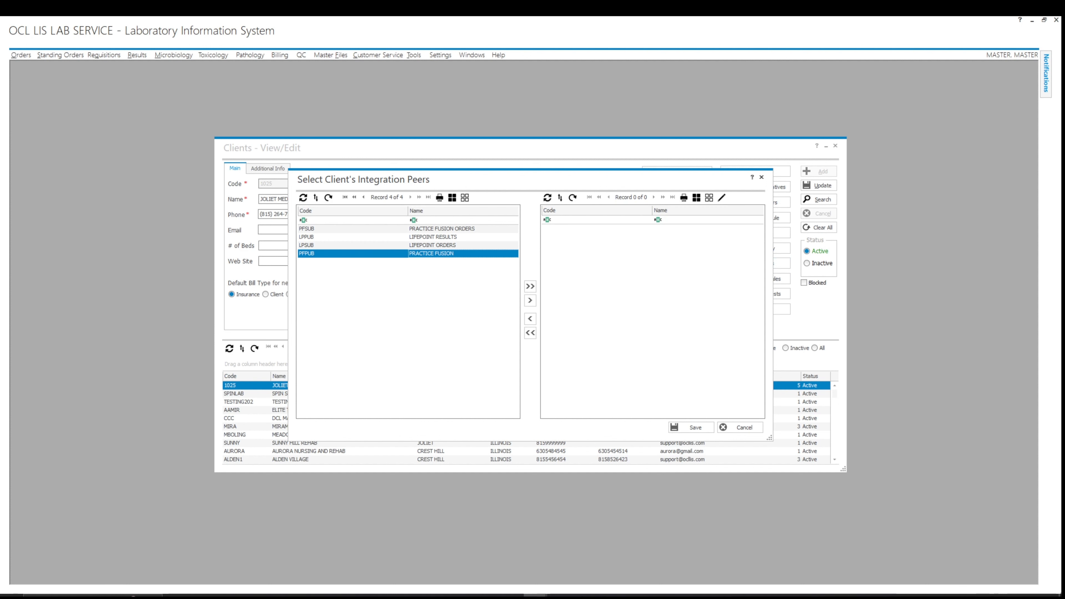
pyautogui.keyDown('ctrl'); pyautogui.click(442, 229); pyautogui.keyUp('ctrl')
pyautogui.click(530, 300)
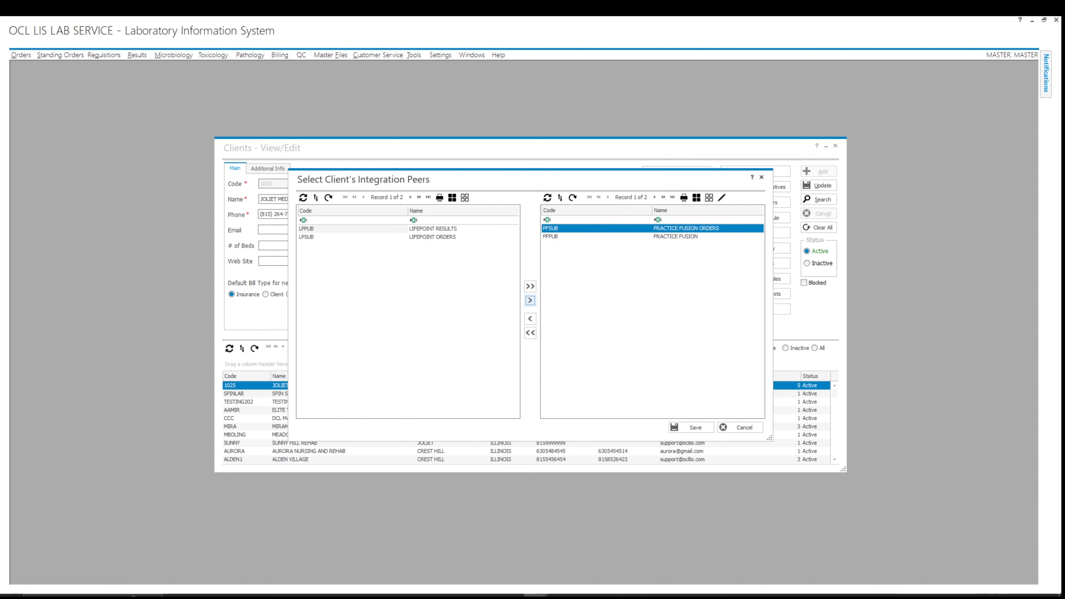
pyautogui.click(692, 427)
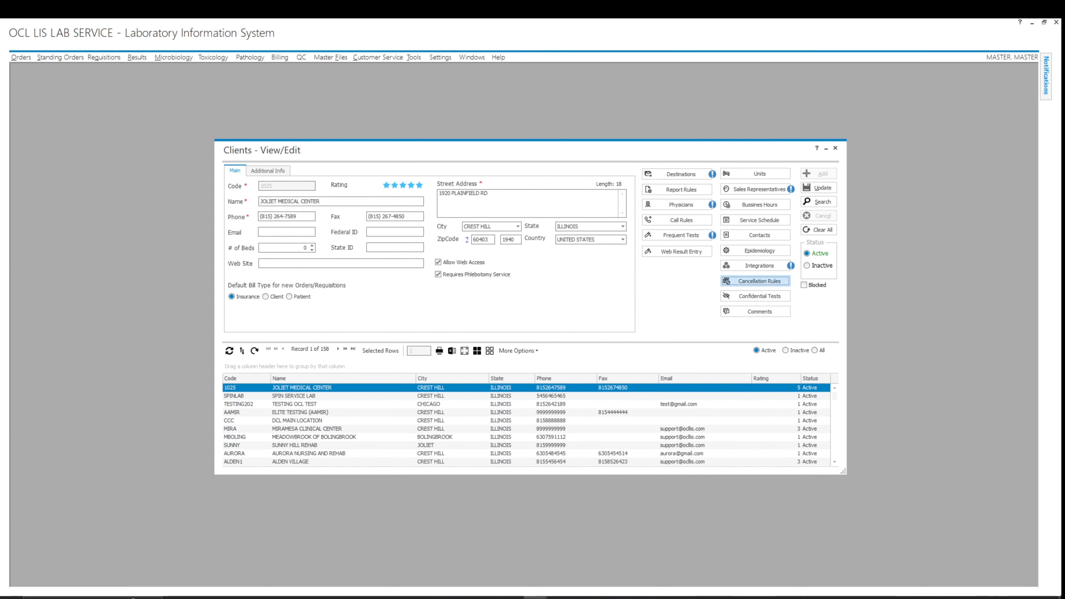
# Add cancellation rule 1025-C1 with the reason PATIENT REFUSED BLOOD DRAW.
pyautogui.click(759, 280)
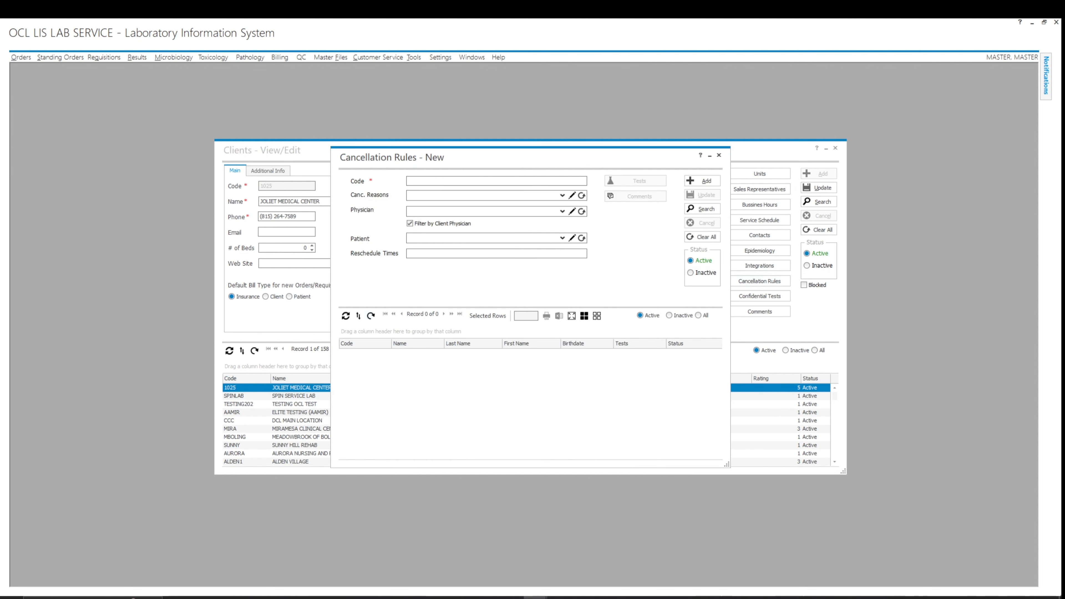
pyautogui.write('1025-C1')
pyautogui.press('Tab')
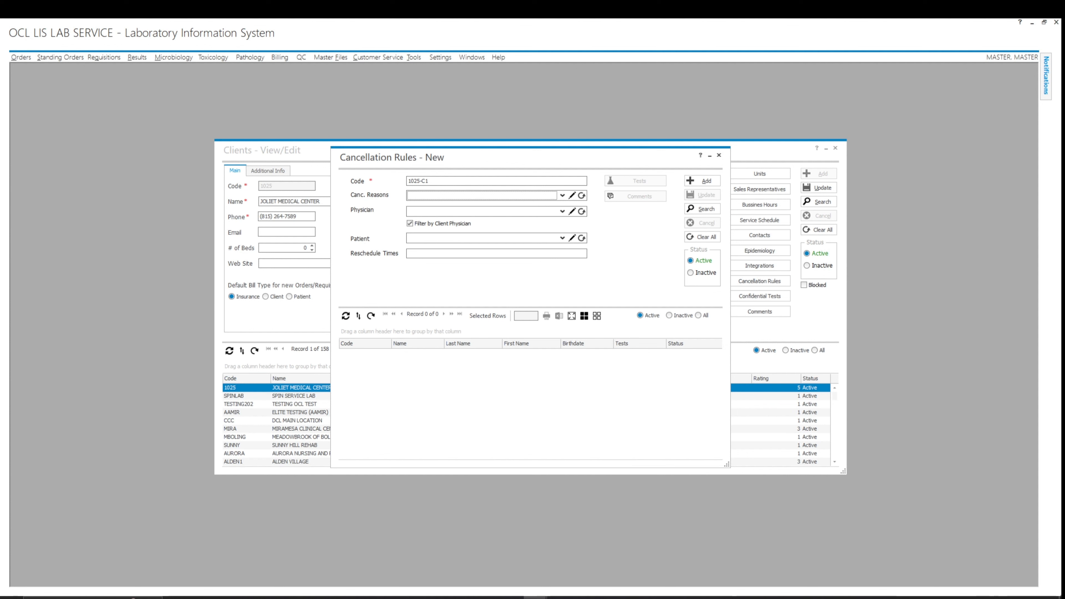
pyautogui.click(562, 196)
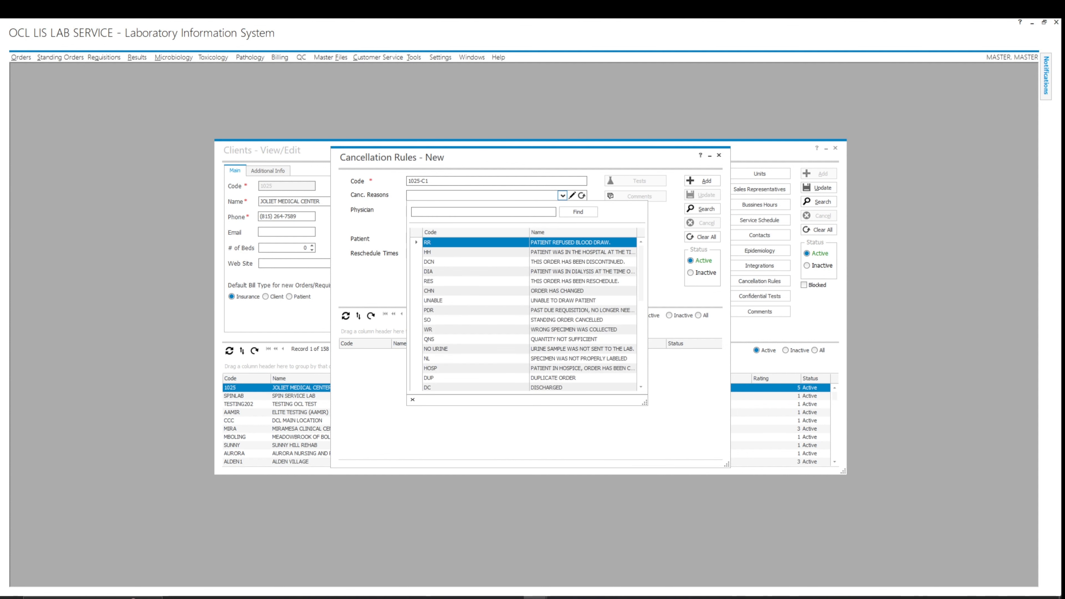
pyautogui.write('ref')
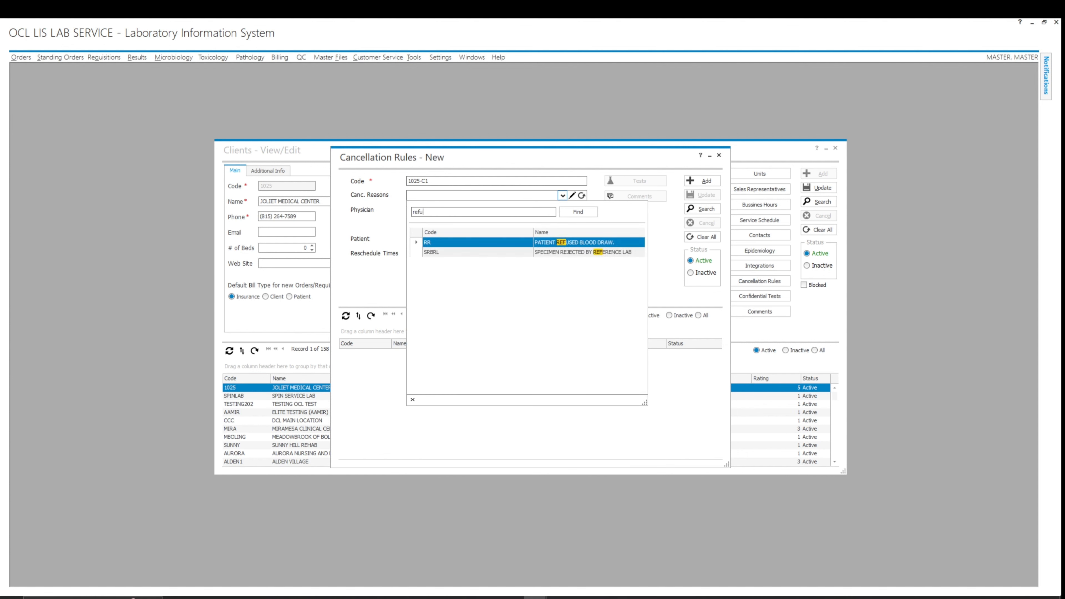
pyautogui.write('u')
pyautogui.press('Return')
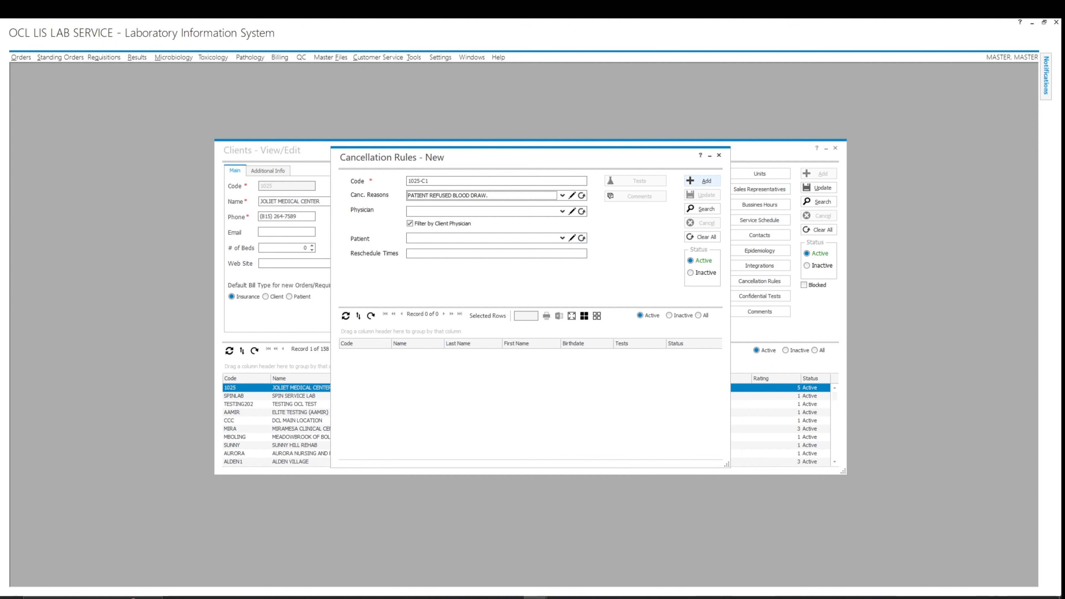
pyautogui.click(701, 180)
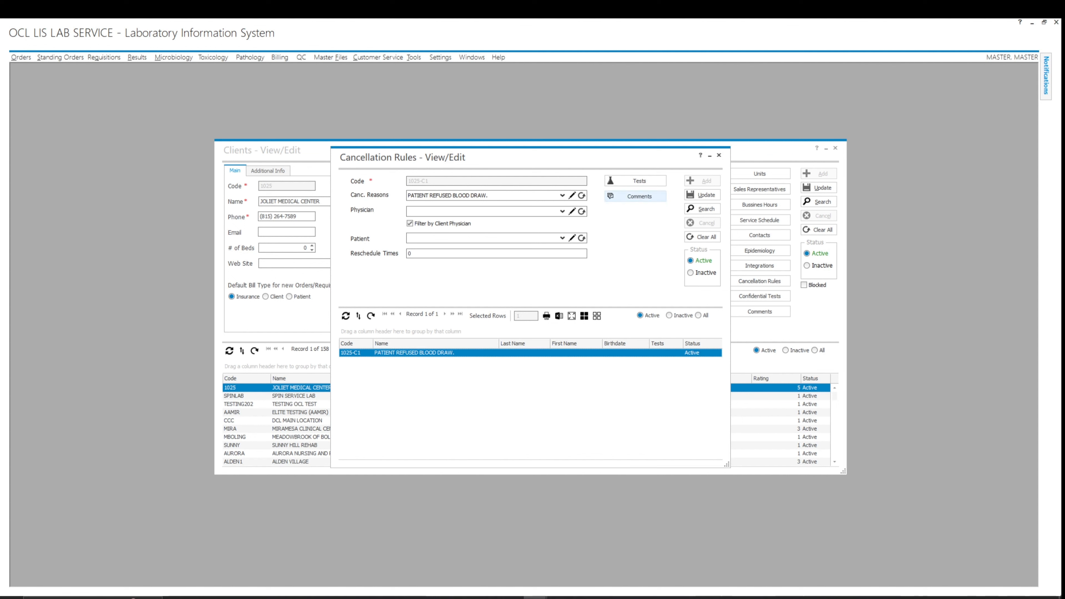
# Add internal comment 'Patient refused to blood draw, please try again.' and set reschedule times to 2.
pyautogui.click(635, 196)
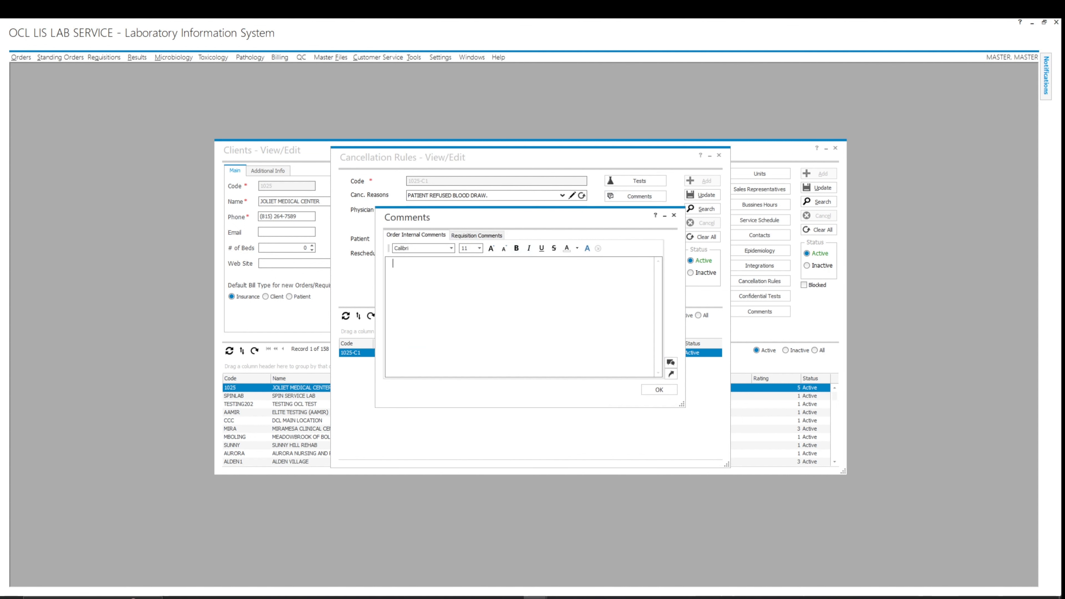
pyautogui.write('Patient')
pyautogui.write('refused to blood draw')
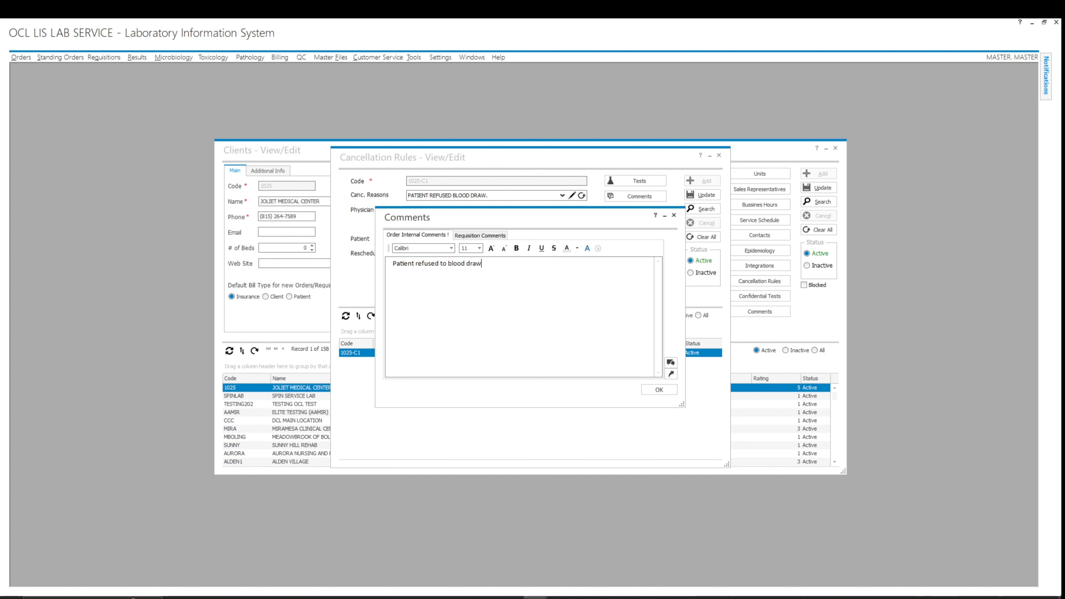
pyautogui.write(', please try again.')
pyautogui.click(659, 389)
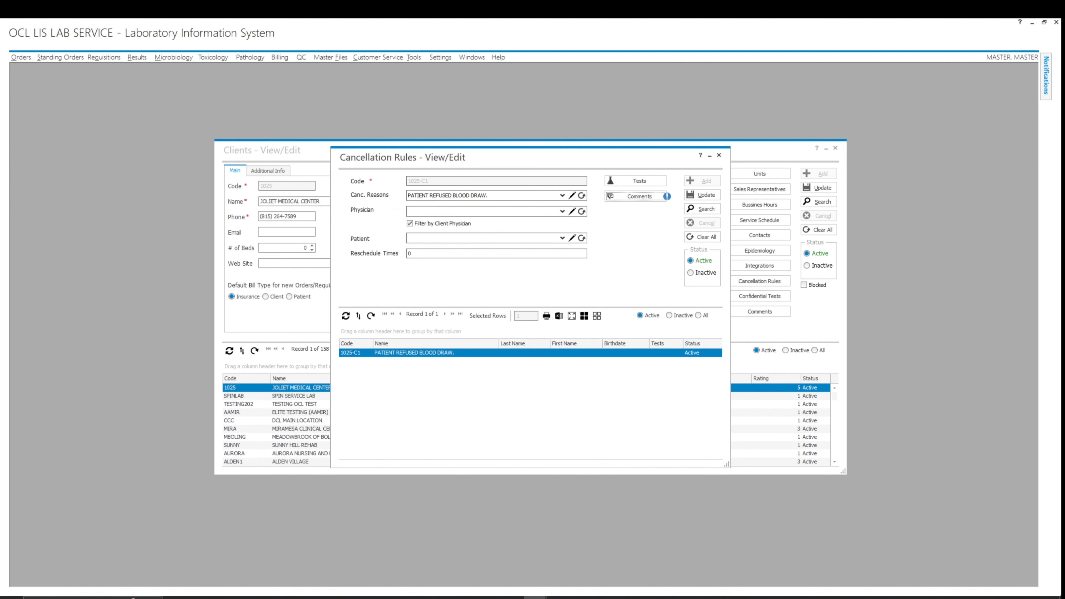
pyautogui.click(411, 253)
pyautogui.write('2')
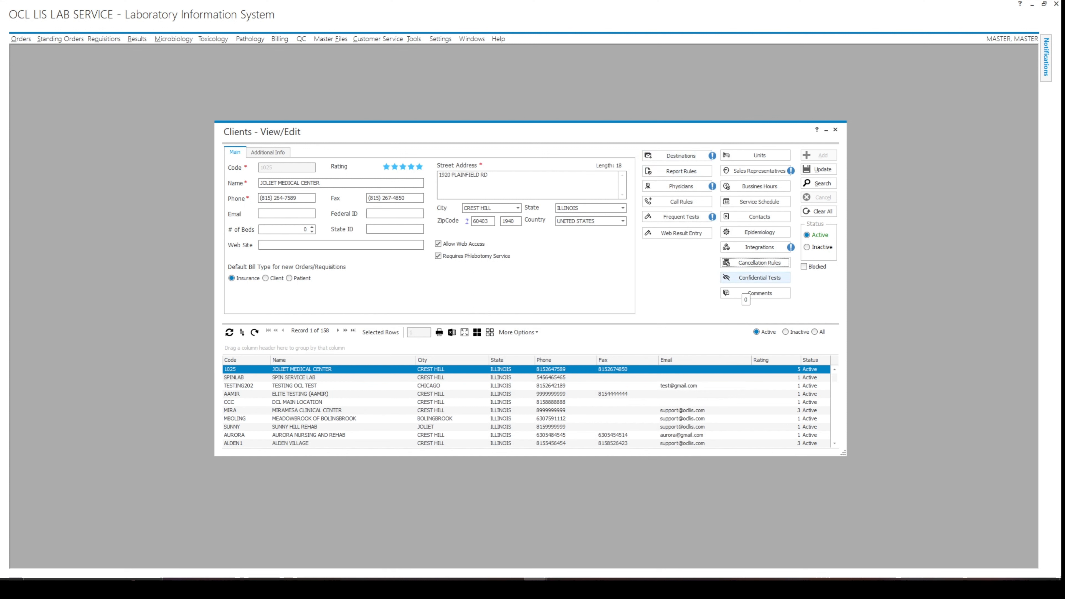
# Save HIV SCREENING as the client's confidential test, then check the client comments unchanged.
pyautogui.click(755, 277)
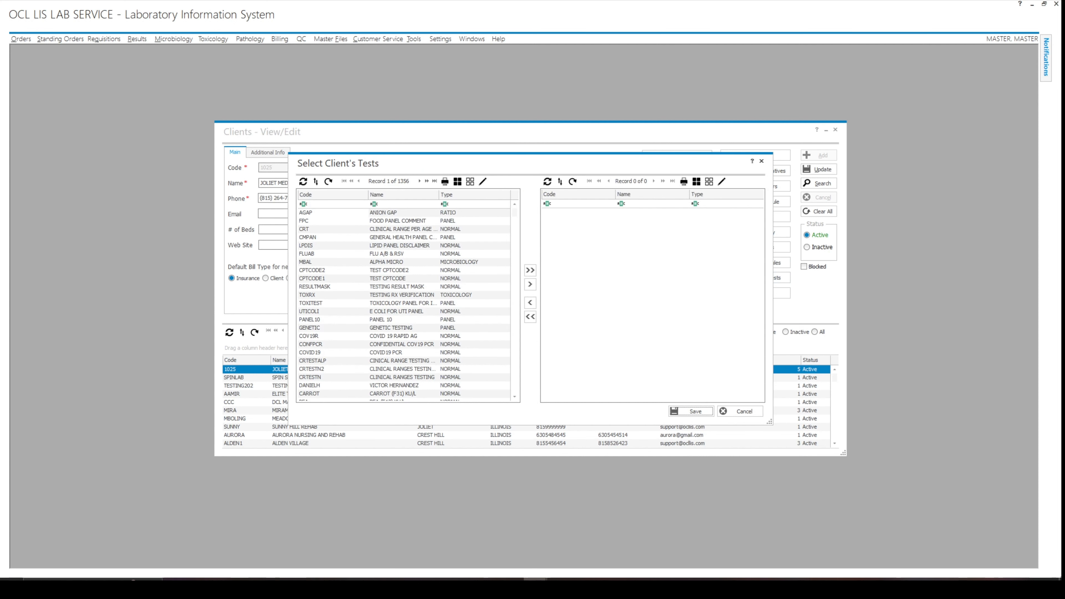
pyautogui.click(379, 204)
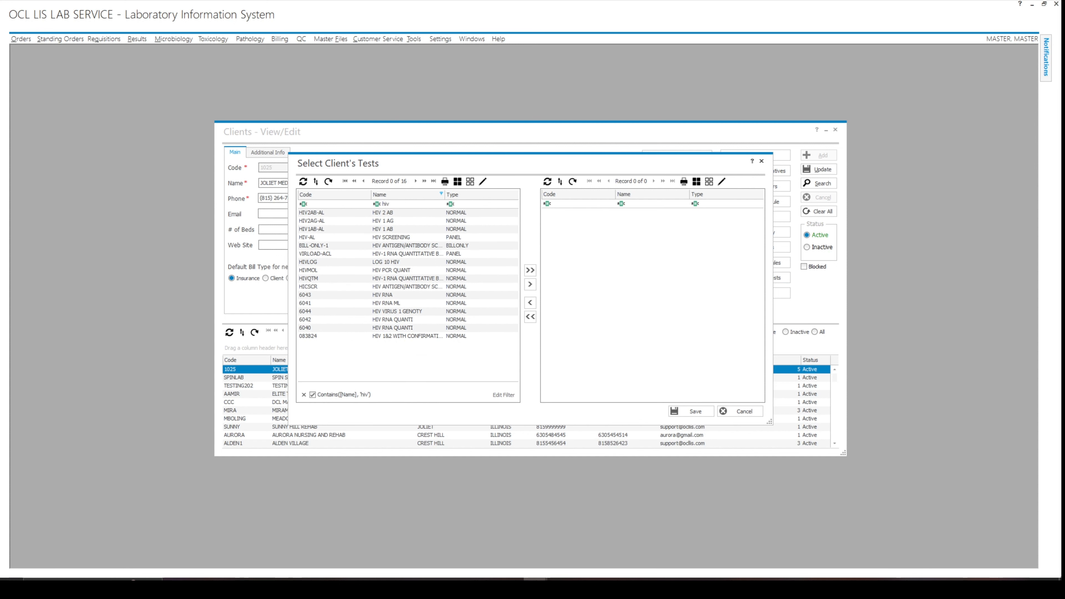
pyautogui.click(392, 237)
pyautogui.click(530, 285)
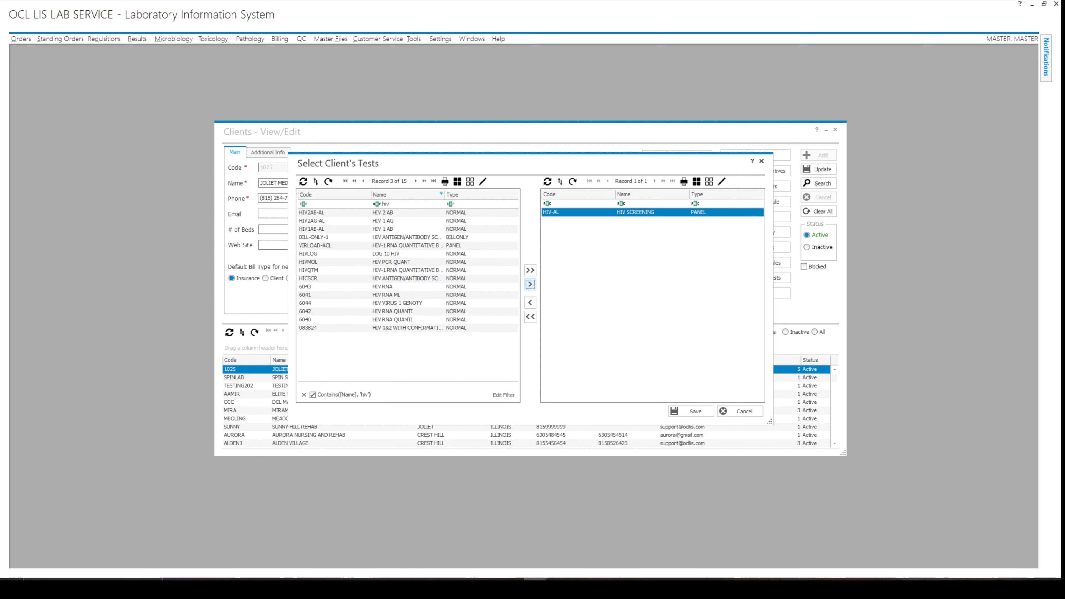
pyautogui.click(692, 411)
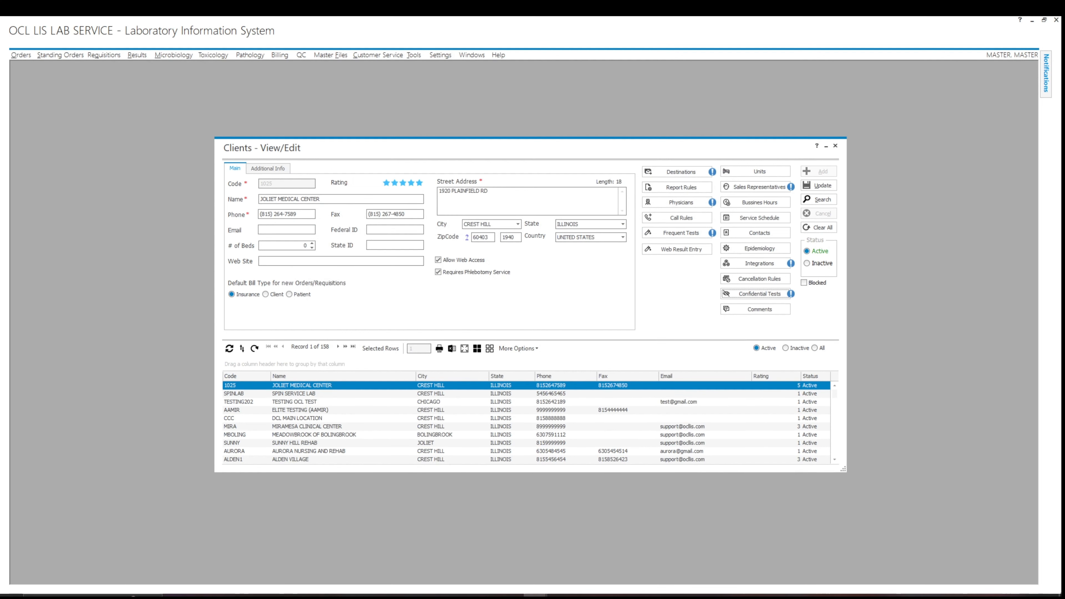
pyautogui.click(759, 309)
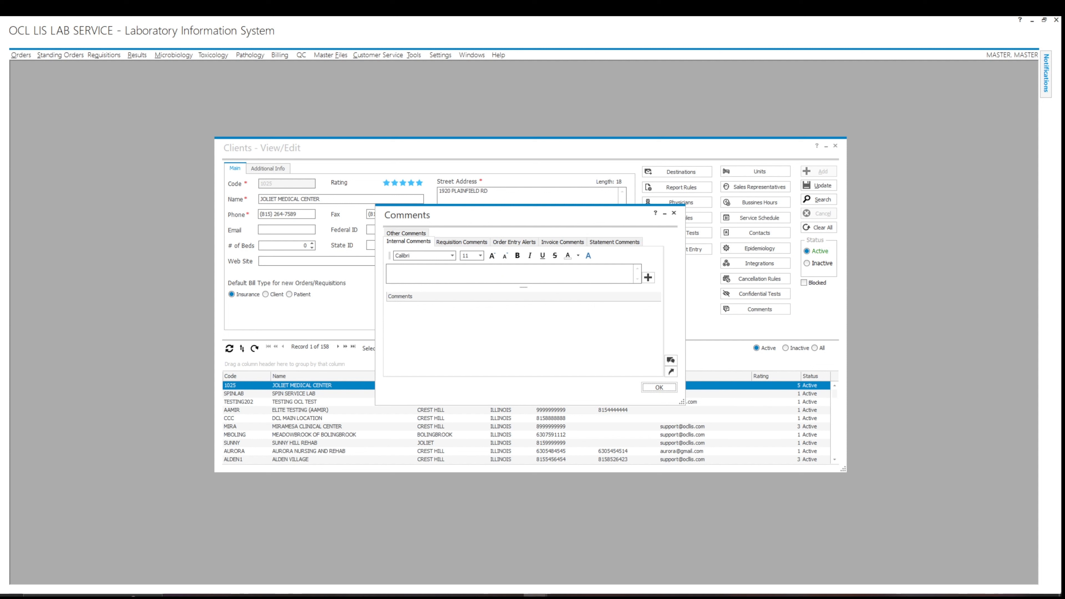
pyautogui.press('Escape')
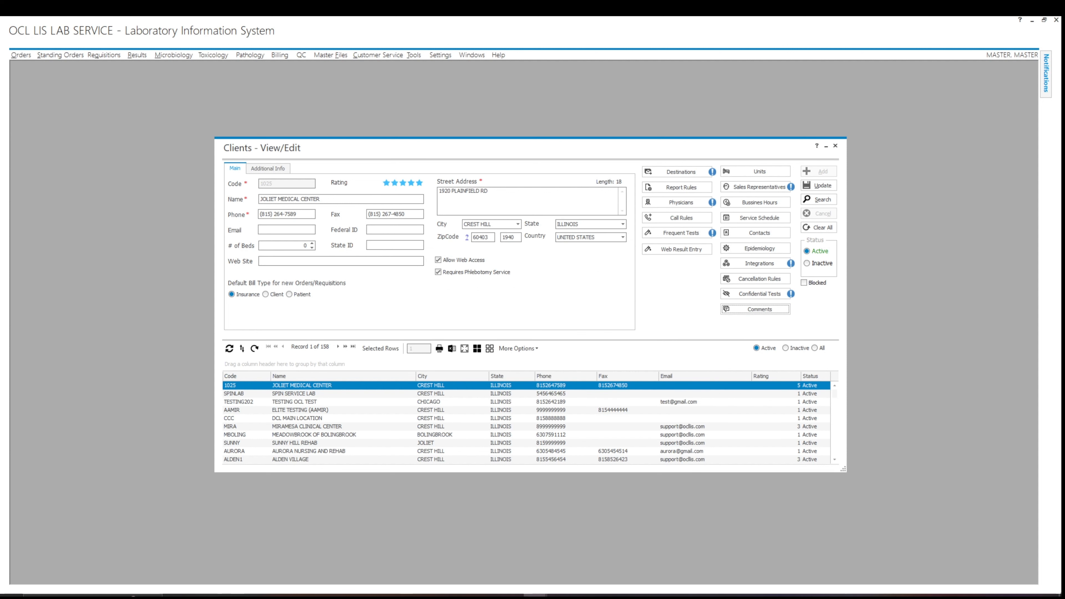